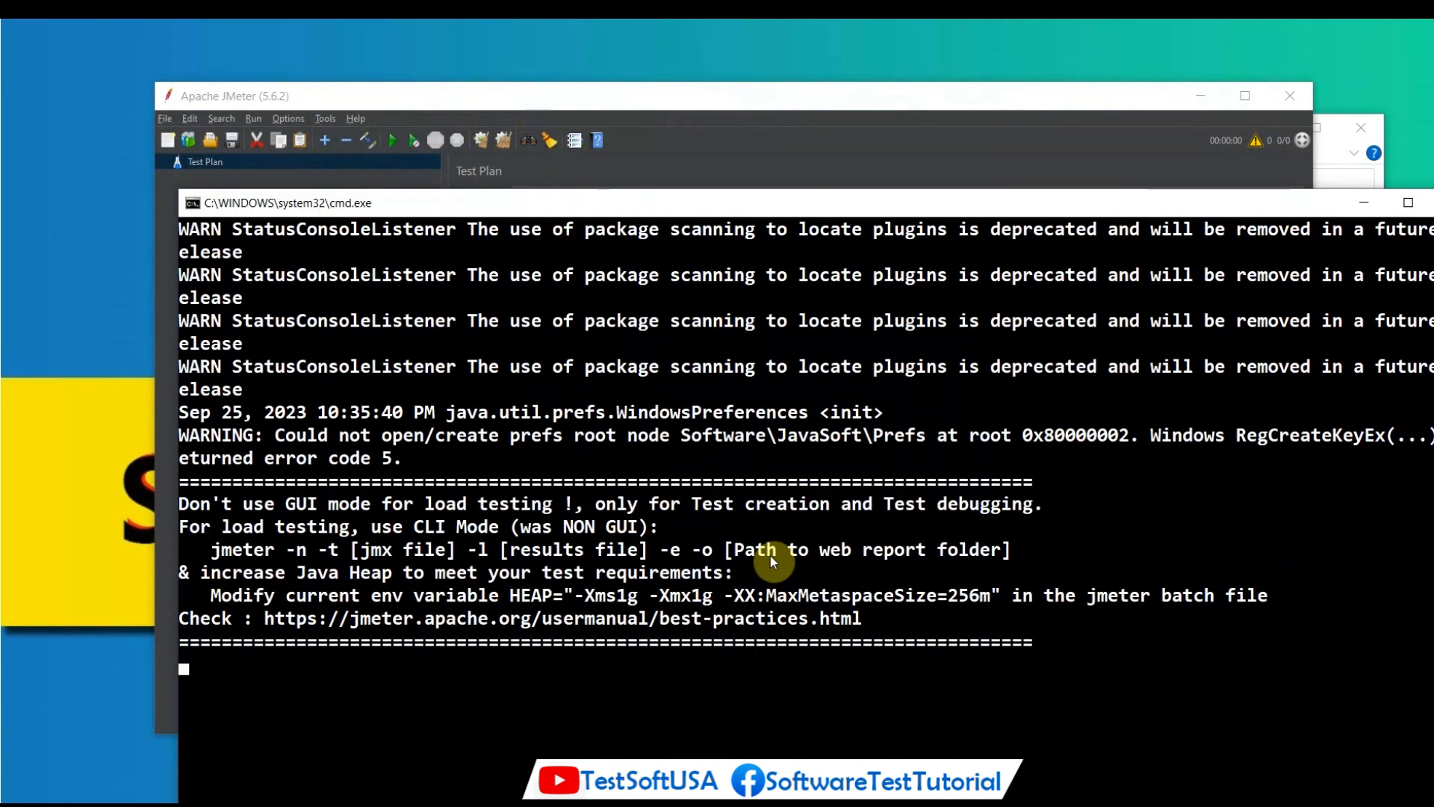
# Bring the JMeter window to the front, maximize it, and rename the test plan OrangeLive.
pyautogui.click(1077, 95)
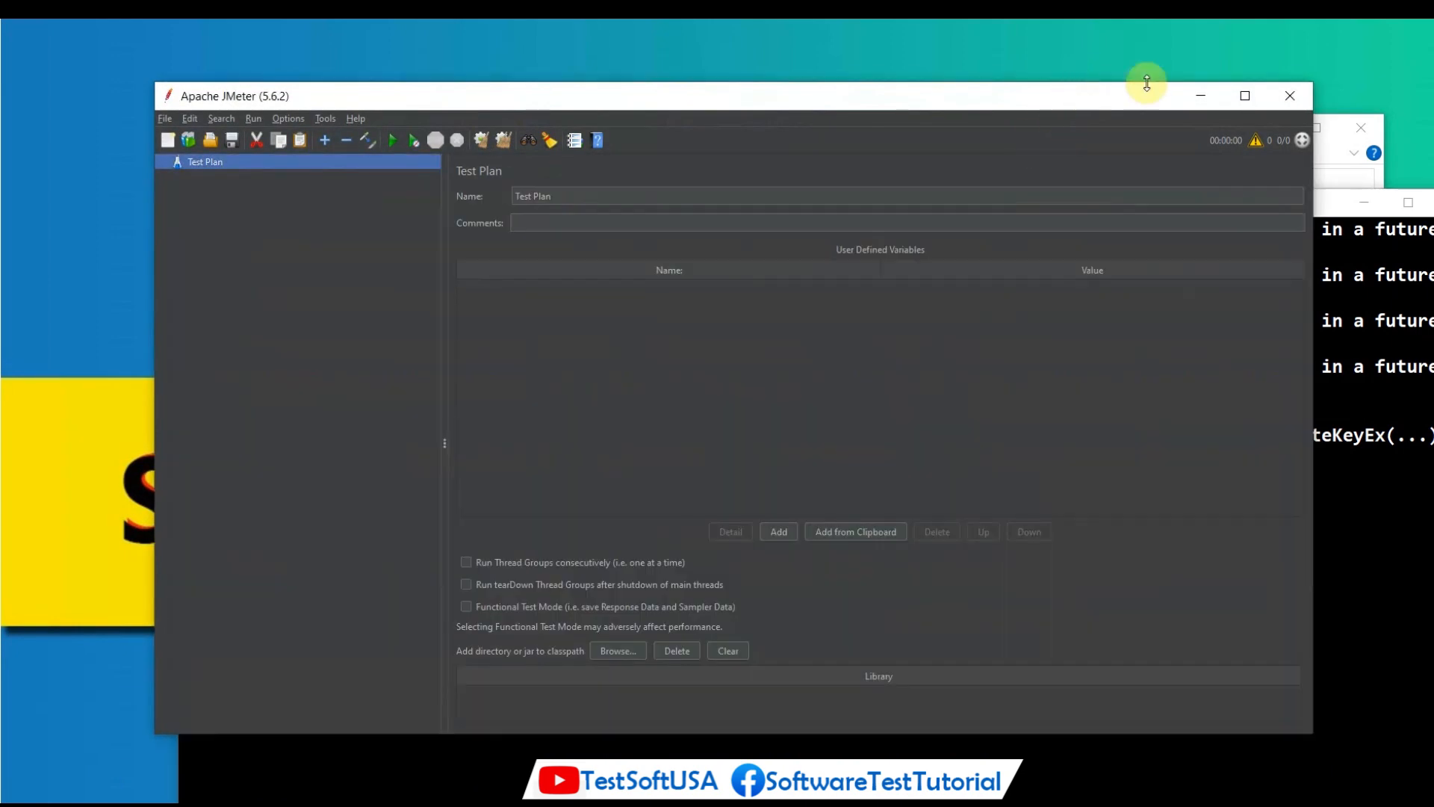
pyautogui.click(1246, 97)
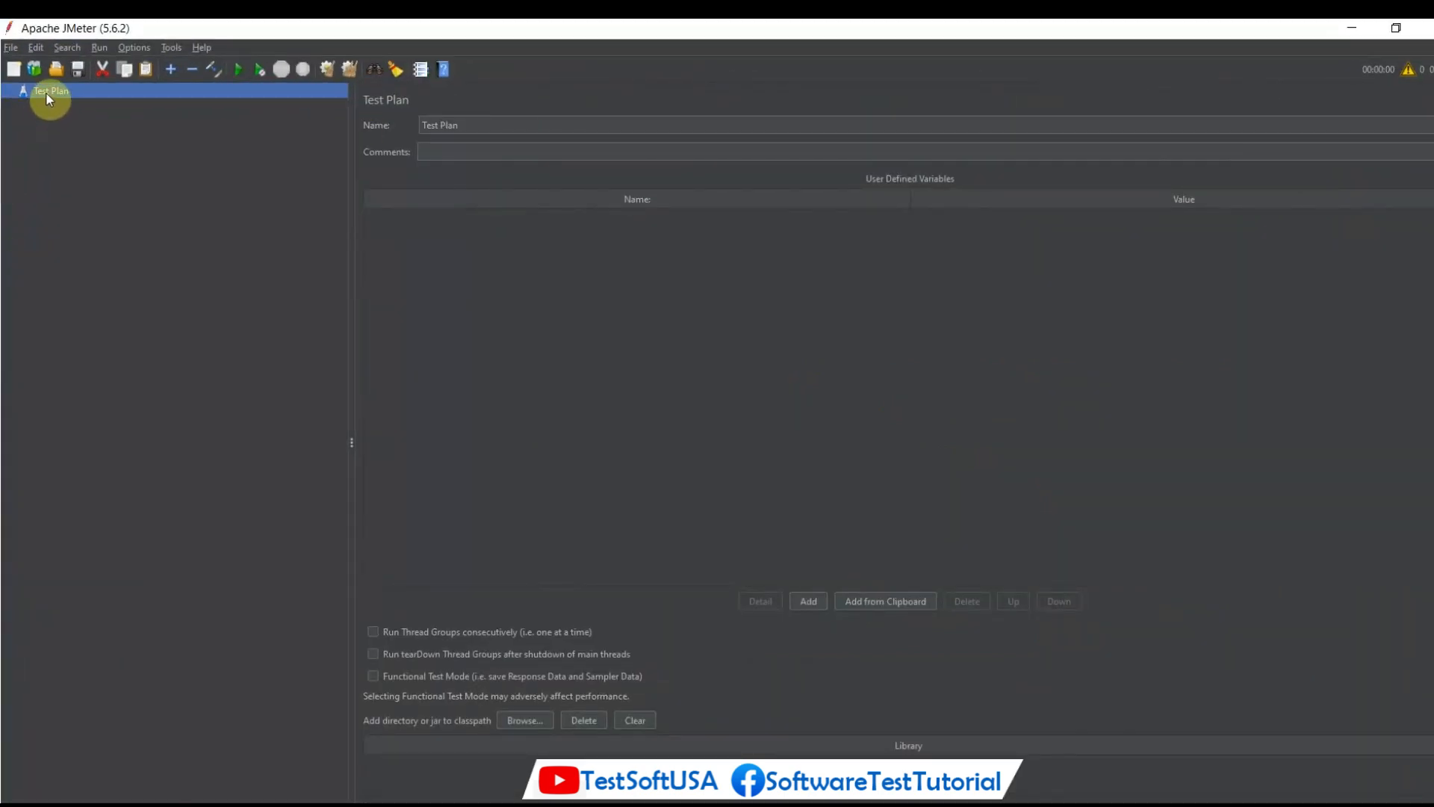
pyautogui.click(473, 124)
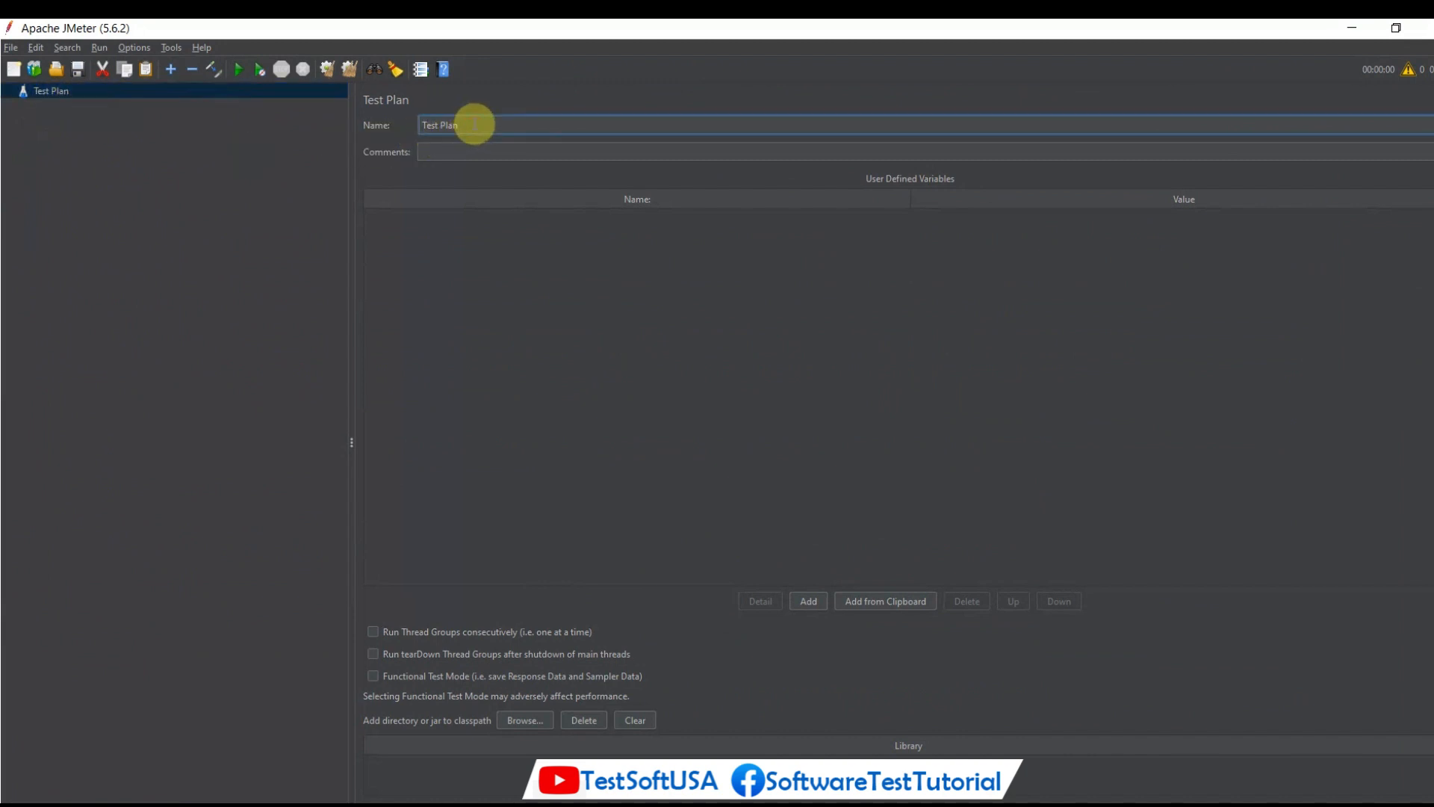
pyautogui.moveTo(474, 124); pyautogui.dragTo(414, 124)
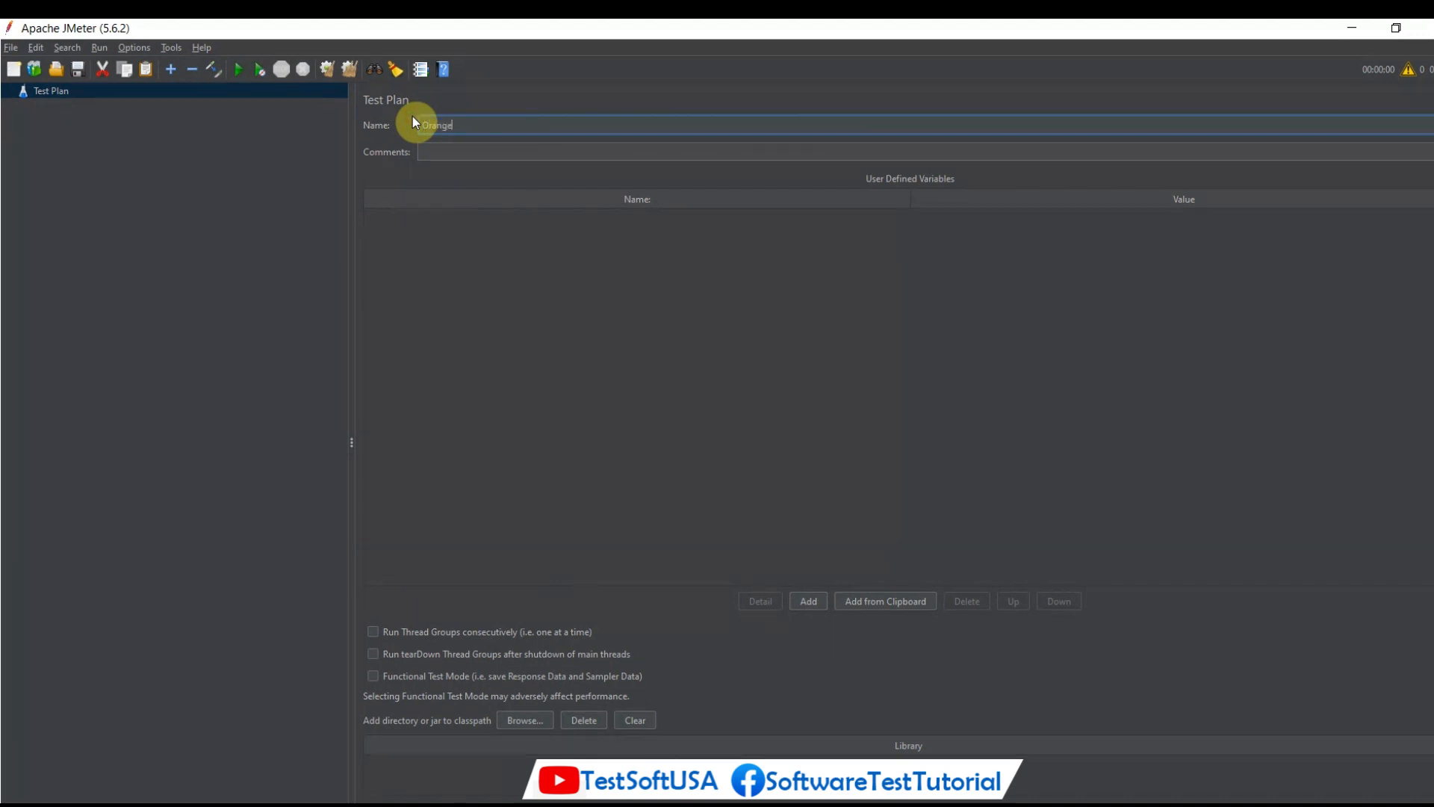
pyautogui.write('OrangeLive')
pyautogui.click(493, 269)
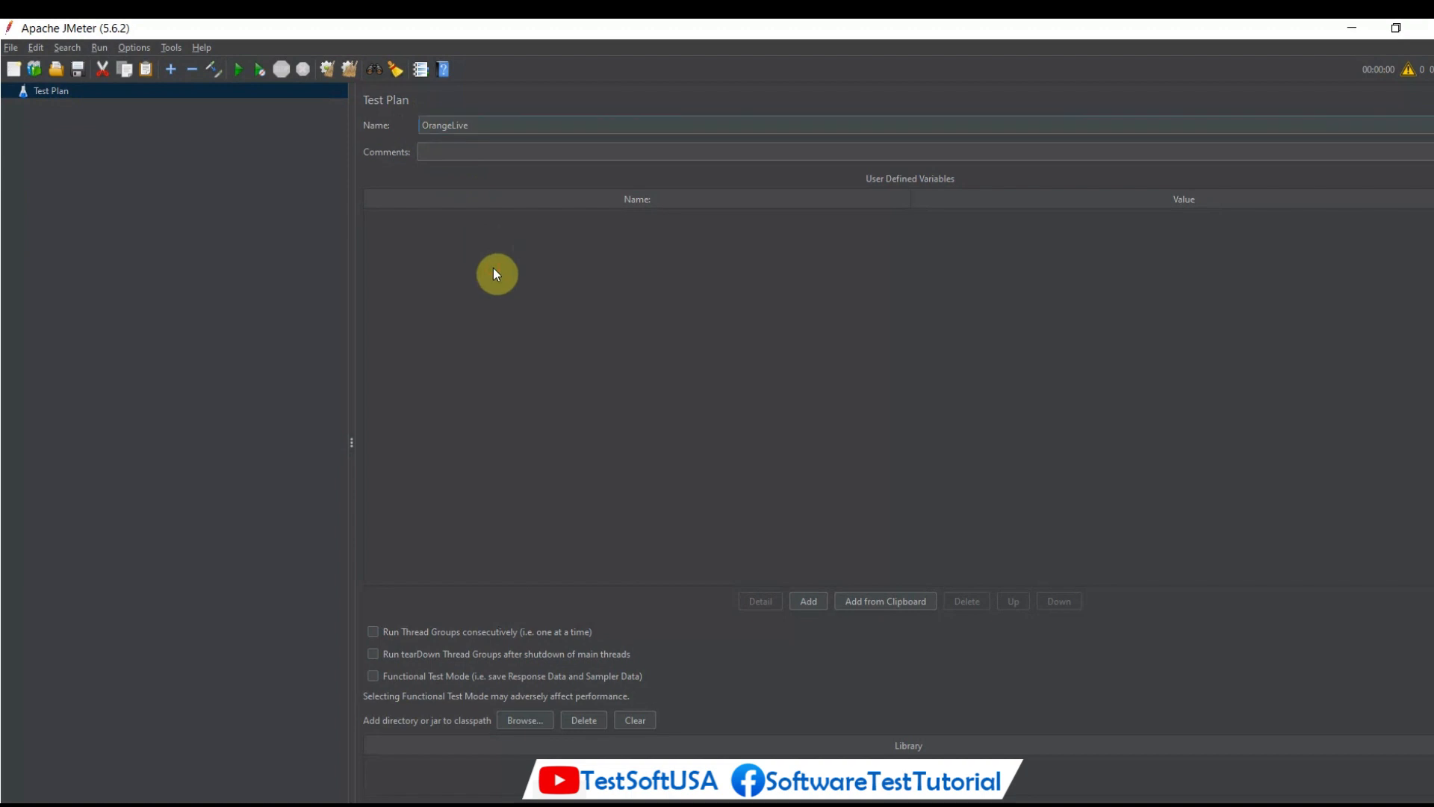
pyautogui.click(34, 181)
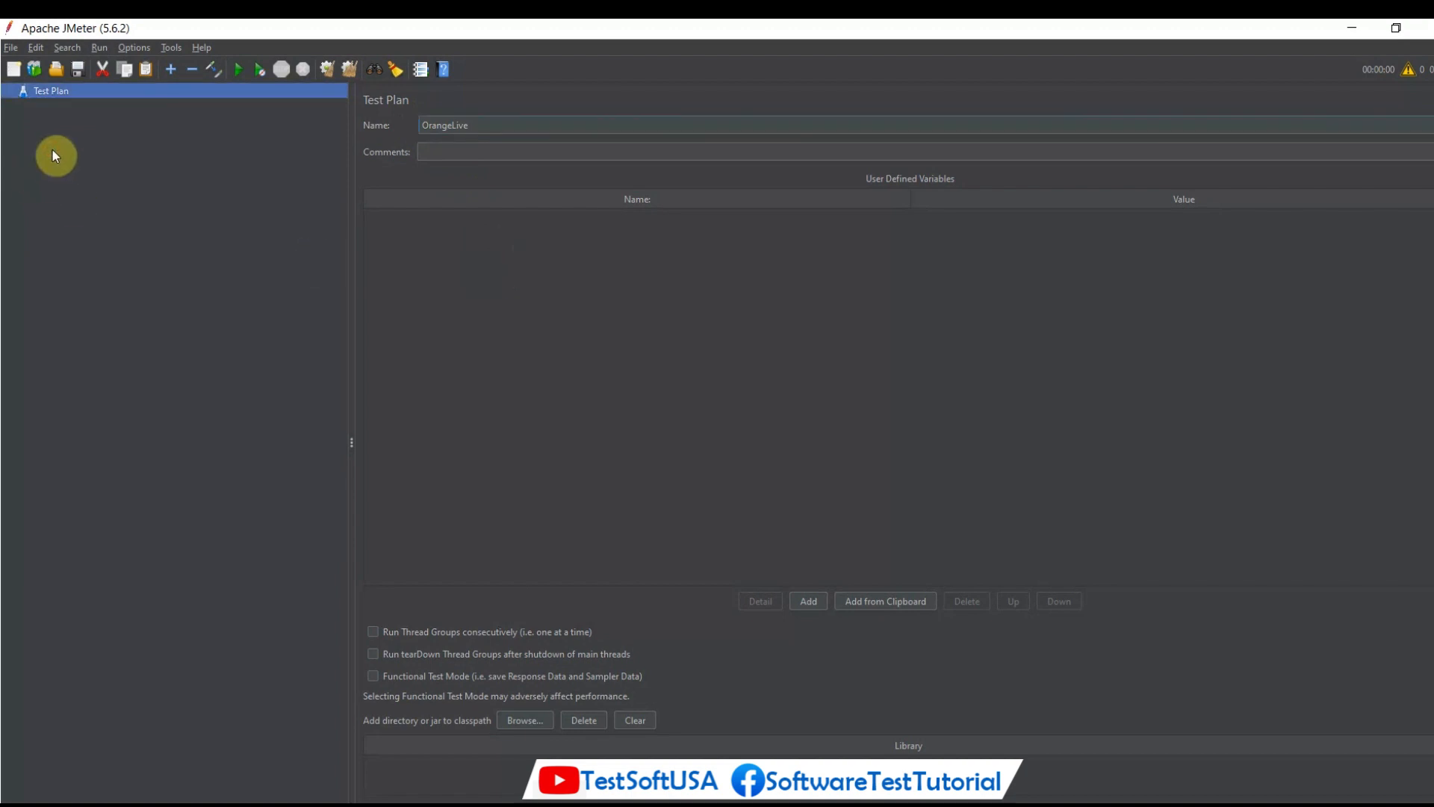
# Add a standard Thread Group to the OrangeLive test plan.
pyautogui.rightClick(72, 91)
pyautogui.moveTo(224, 104)
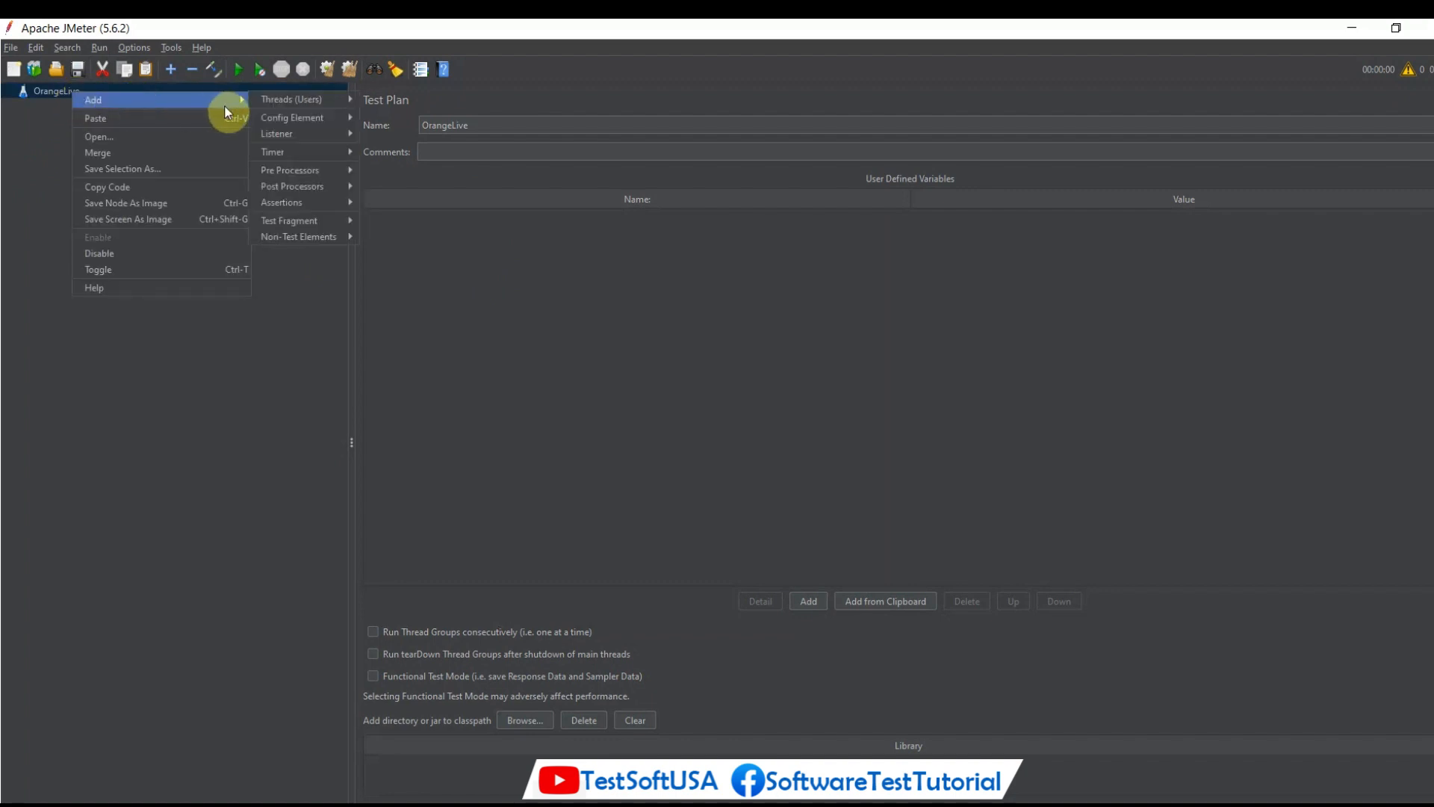
pyautogui.moveTo(272, 102)
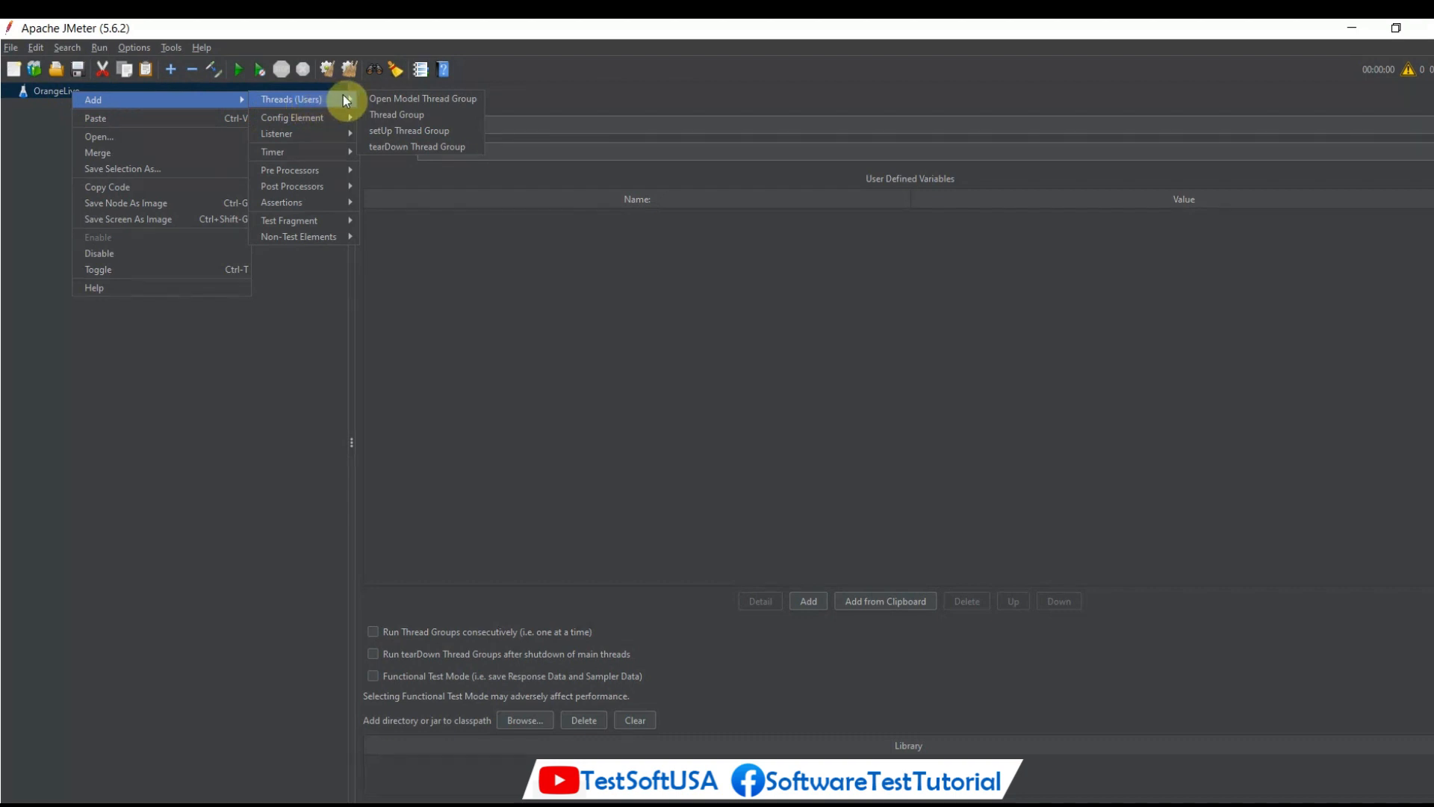
pyautogui.click(392, 121)
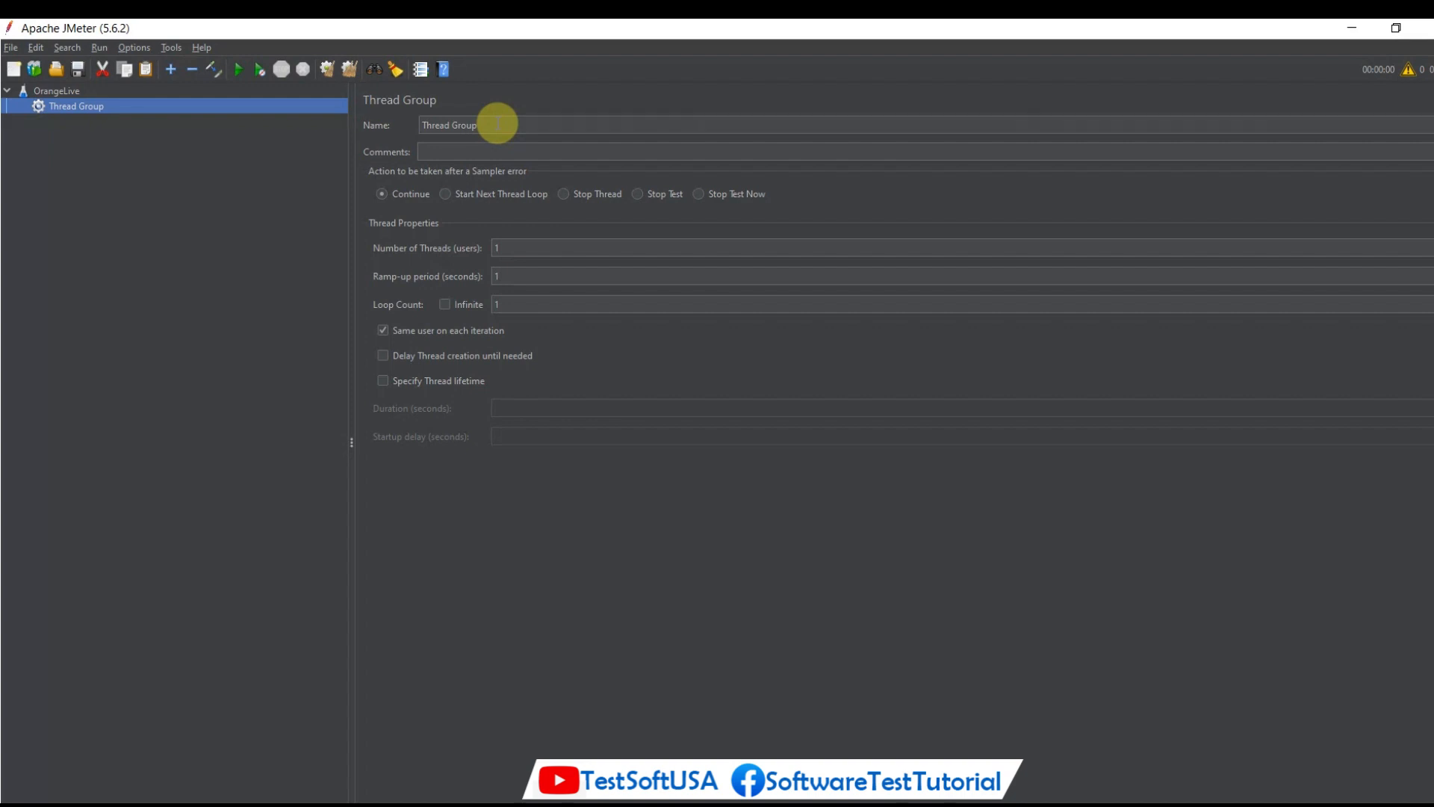
# Configure the Thread Group with 5 threads, a ramp-up period of 2 seconds and a finite loop count of 2.
pyautogui.click(521, 247)
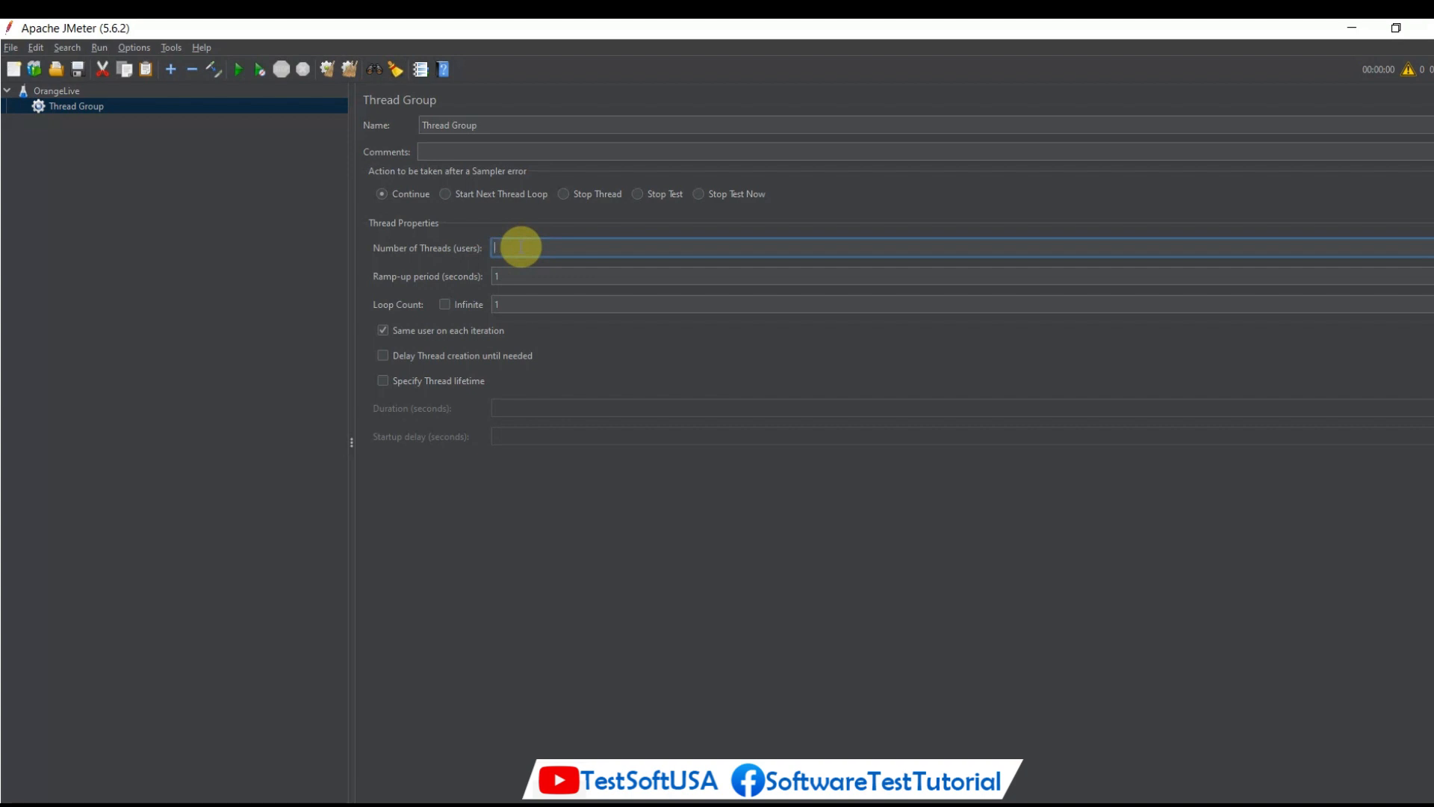
pyautogui.write('5')
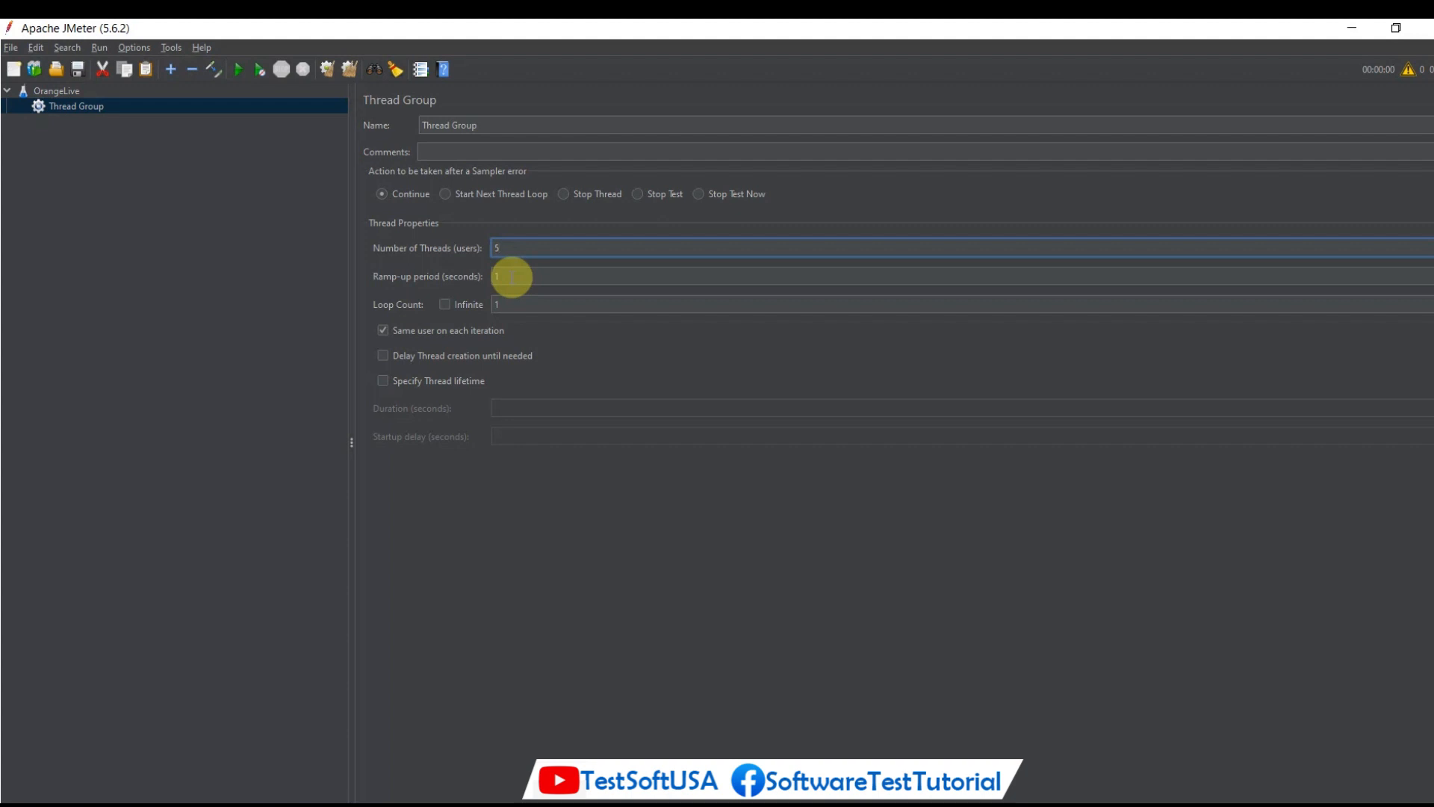
pyautogui.click(512, 277)
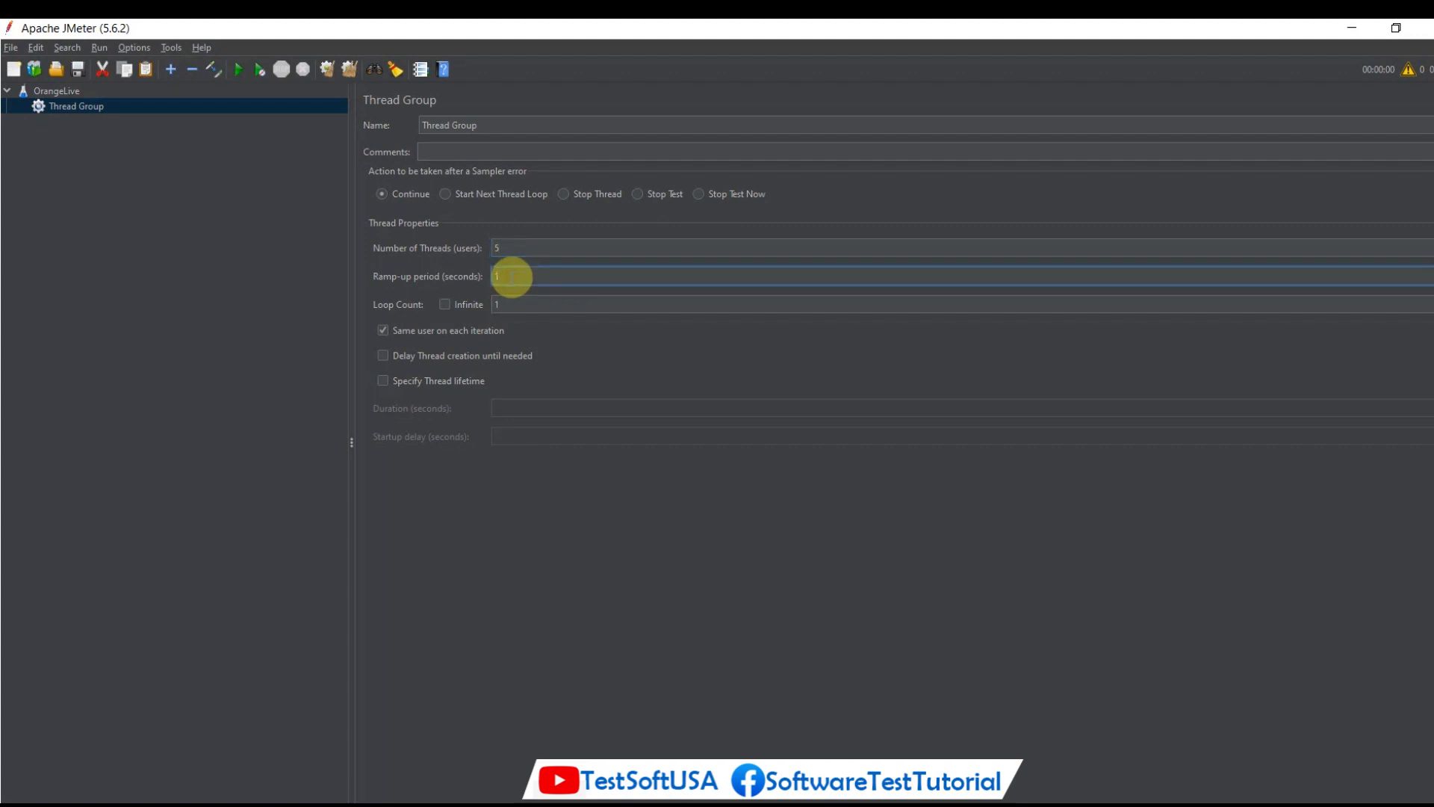
pyautogui.press('BackSpace')
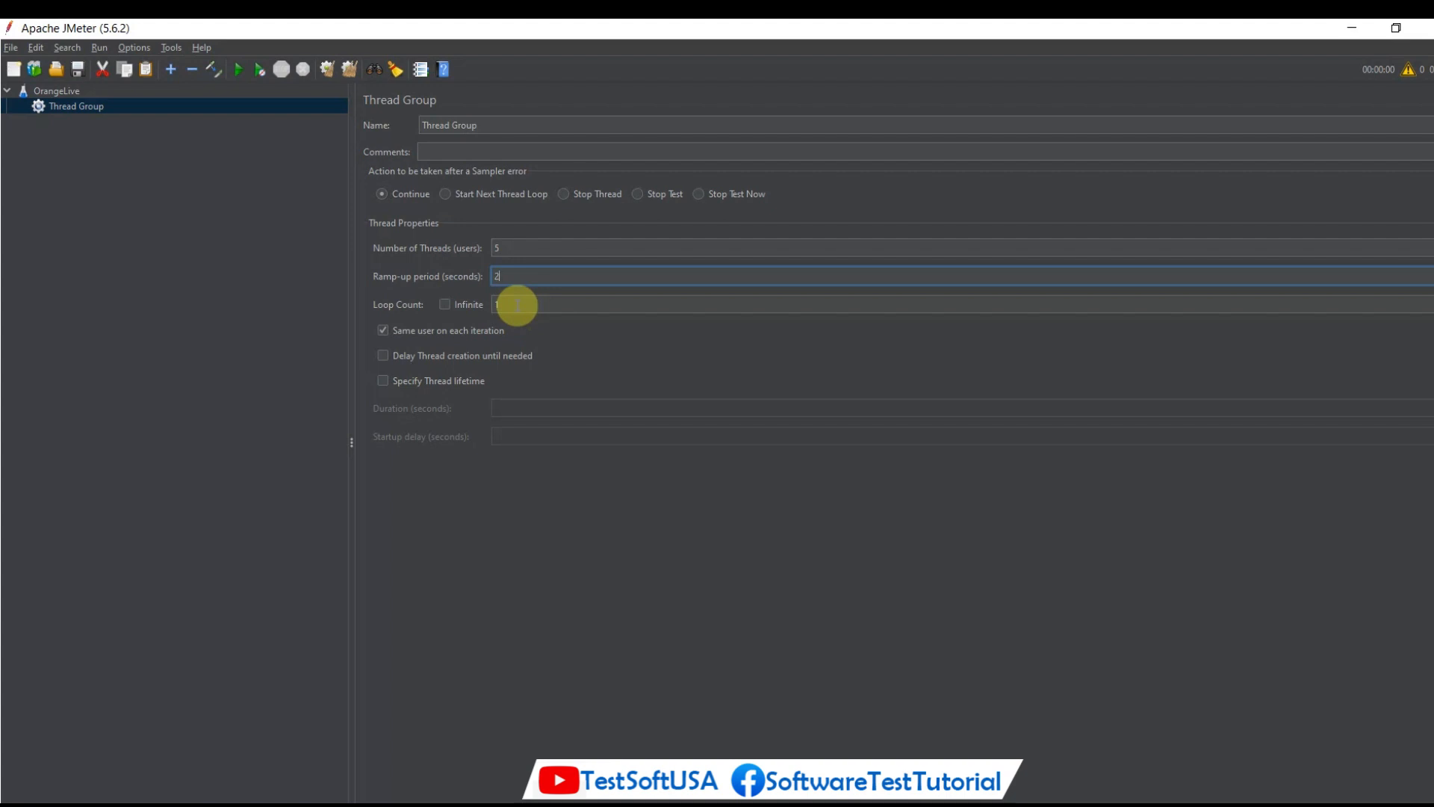
pyautogui.click(445, 306)
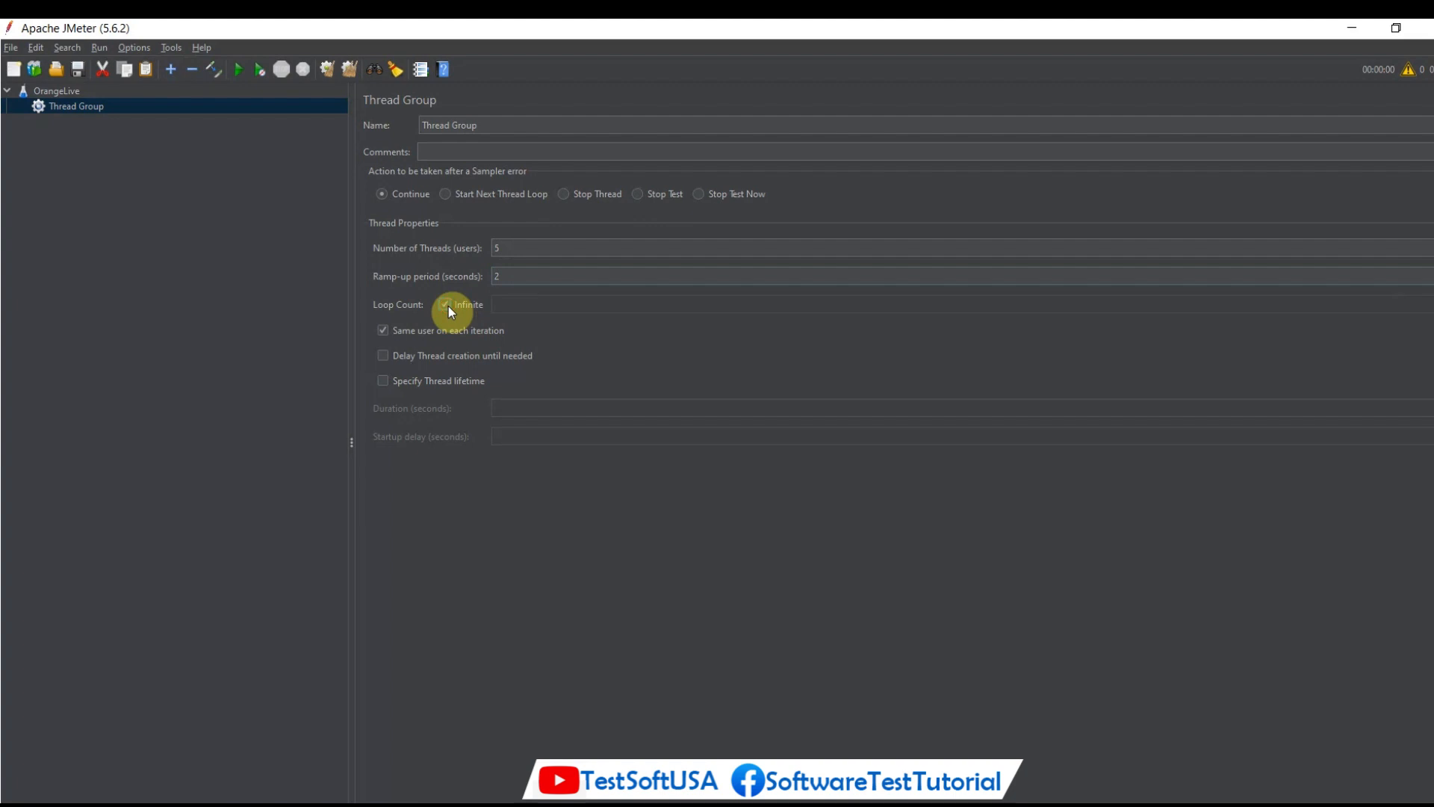
pyautogui.click(446, 305)
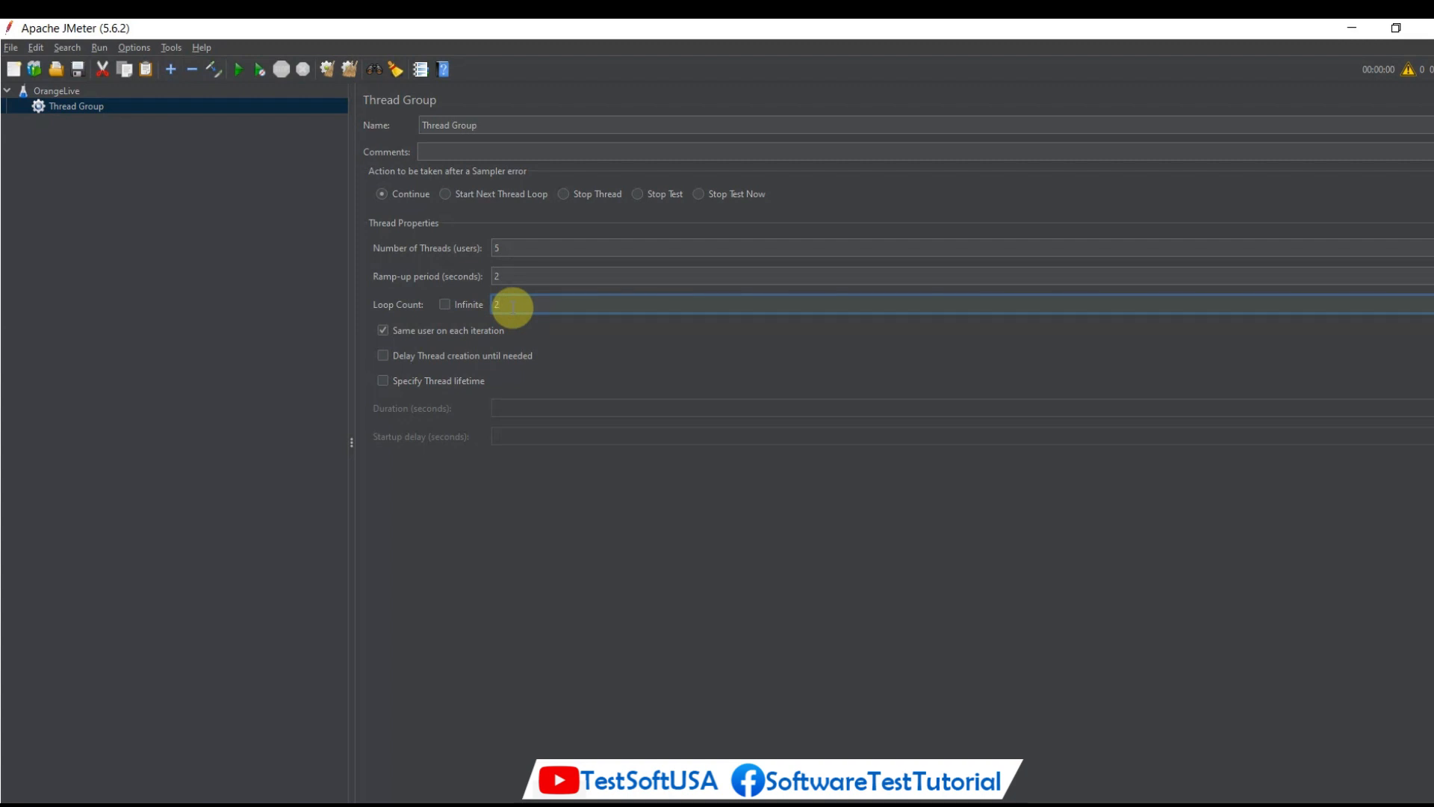
# Add an HTTP Request sampler to the Thread Group.
pyautogui.rightClick(105, 106)
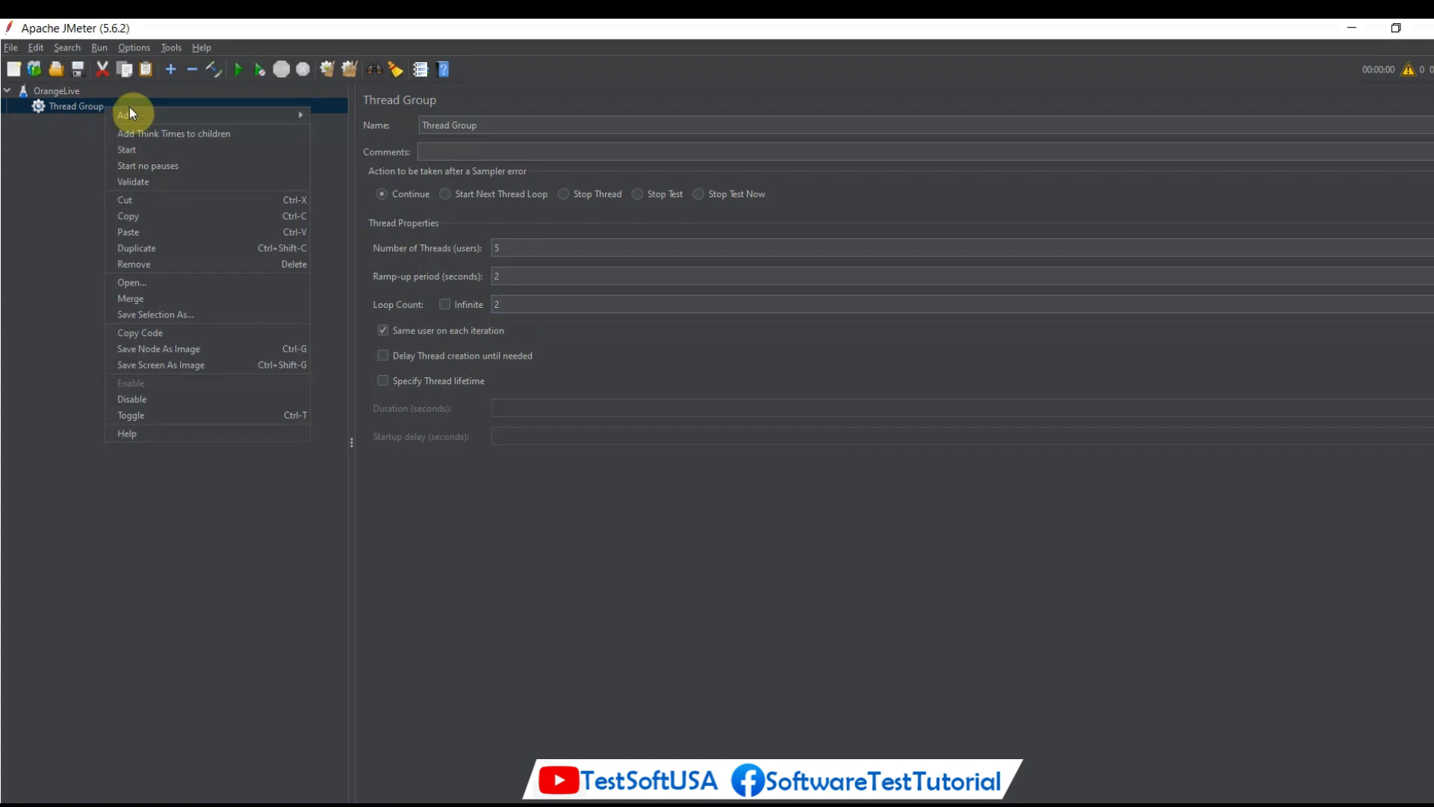
pyautogui.moveTo(239, 117)
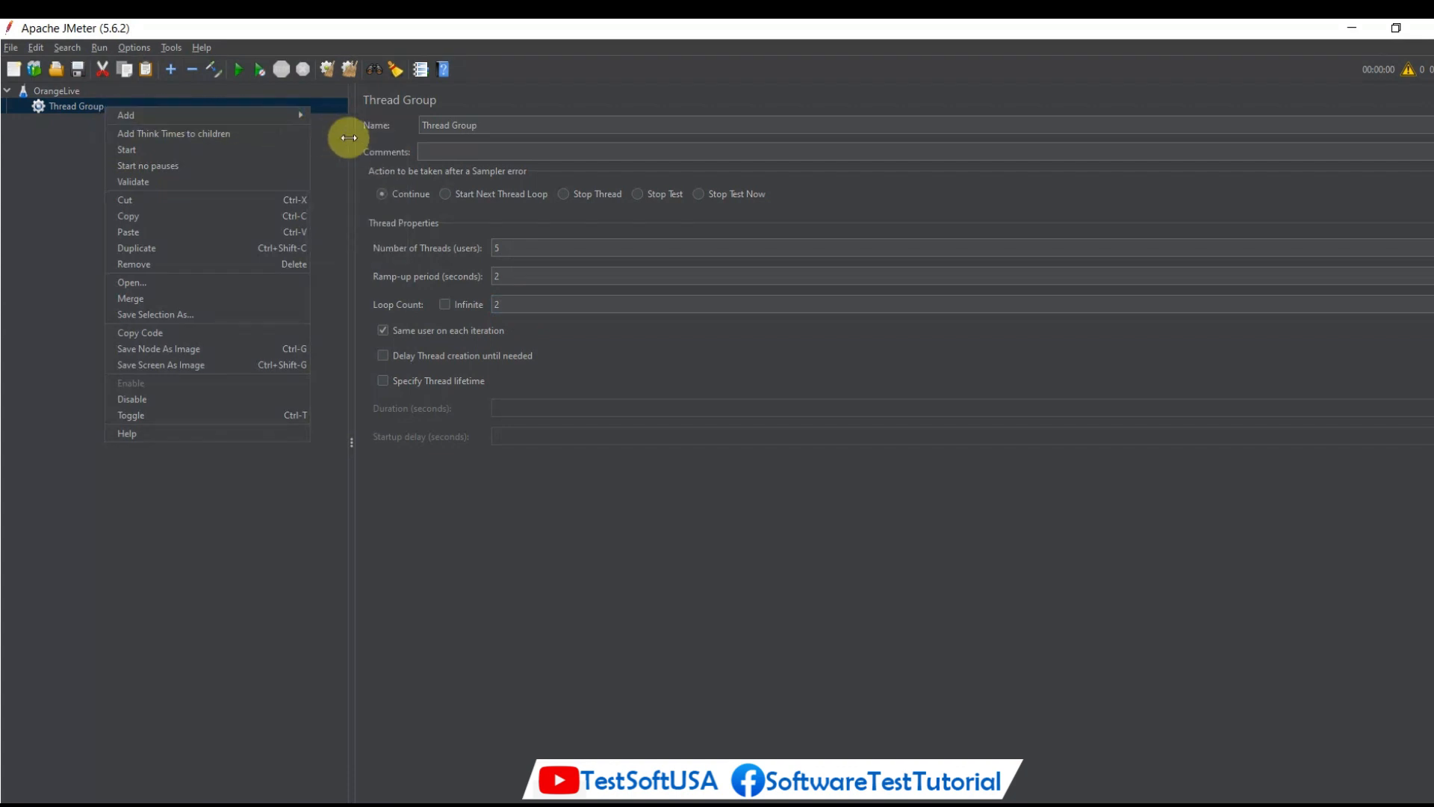
pyautogui.moveTo(346, 117)
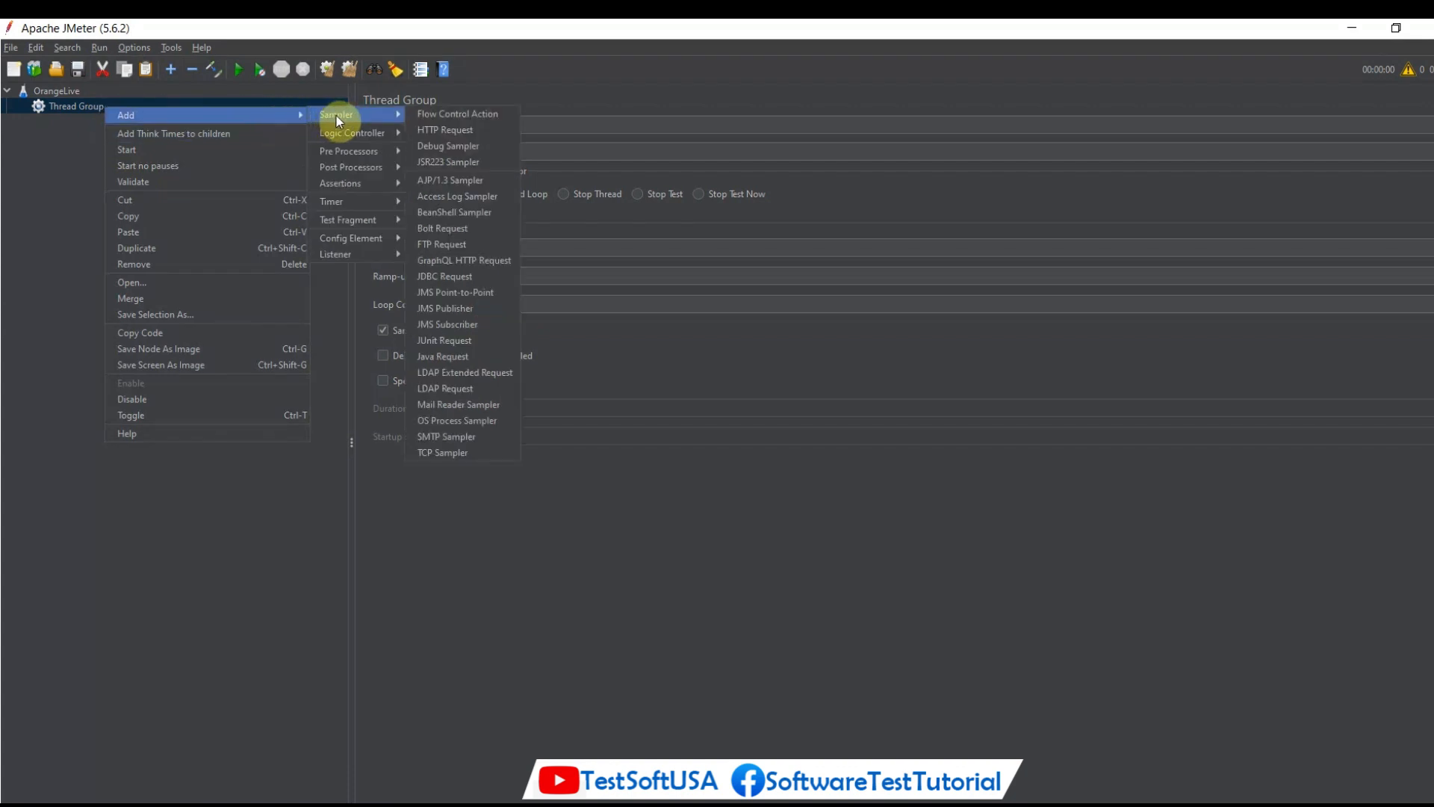
pyautogui.click(436, 133)
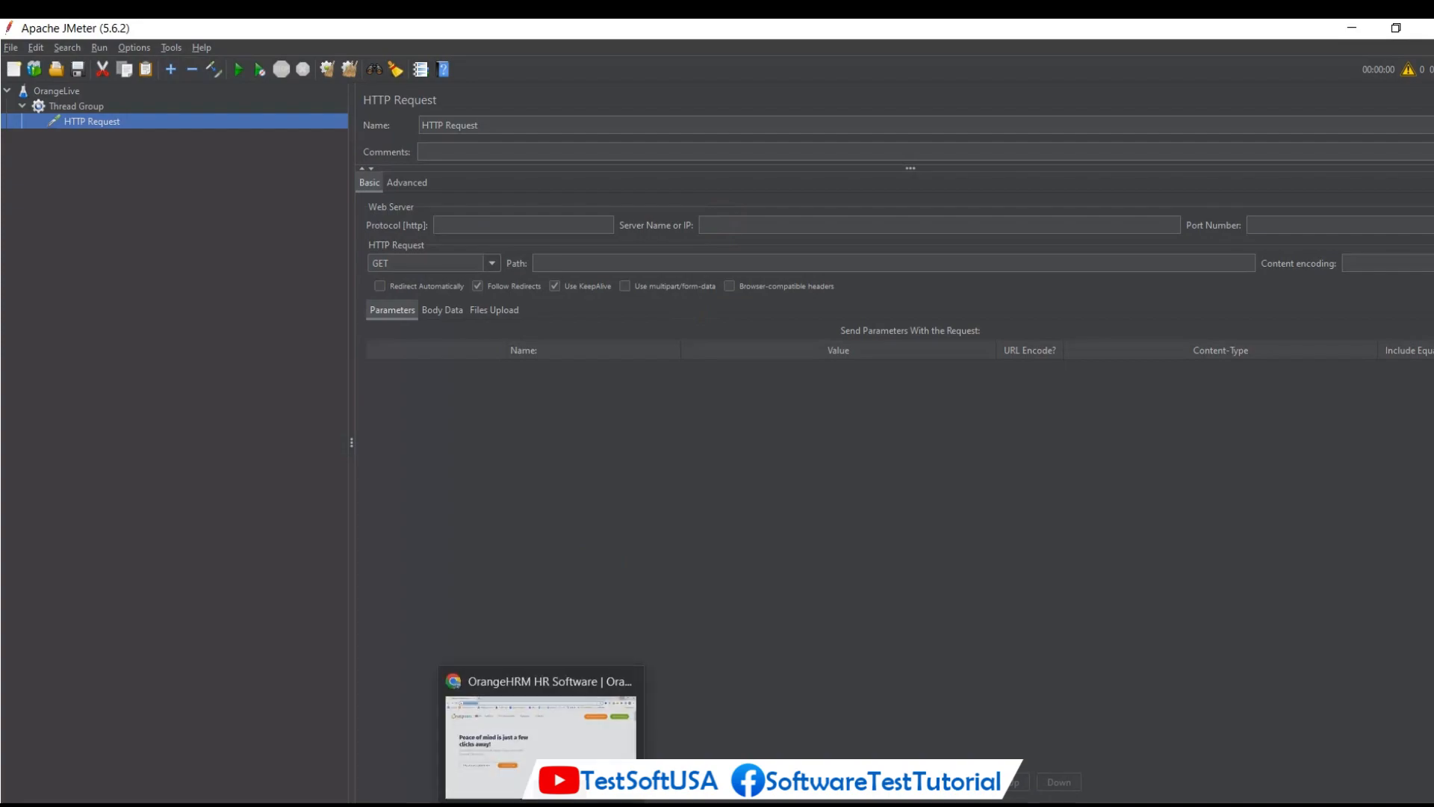
# Switch to Chrome, copy the orangehrmlive.com page address, and return to JMeter.
pyautogui.click(538, 732)
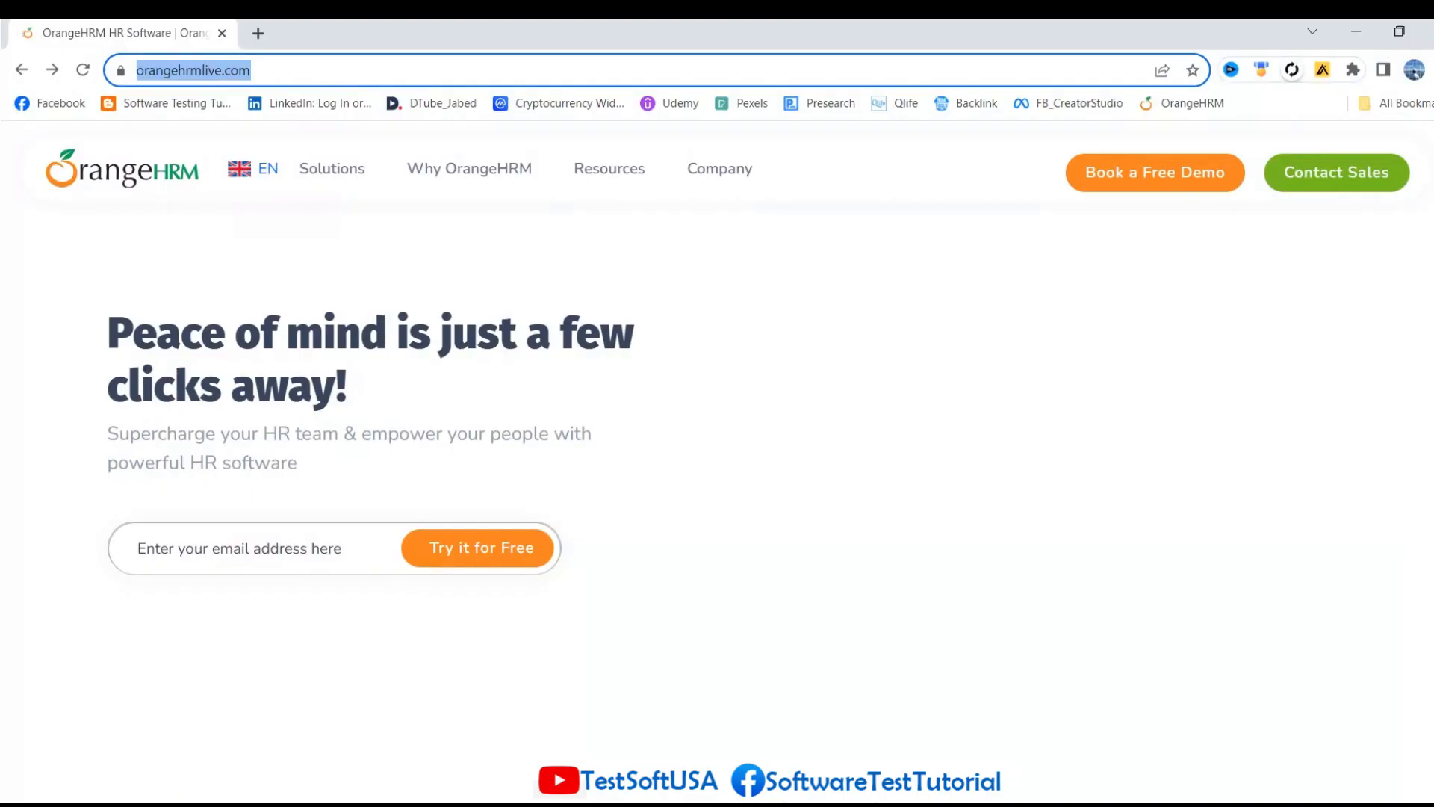
pyautogui.rightClick(182, 78)
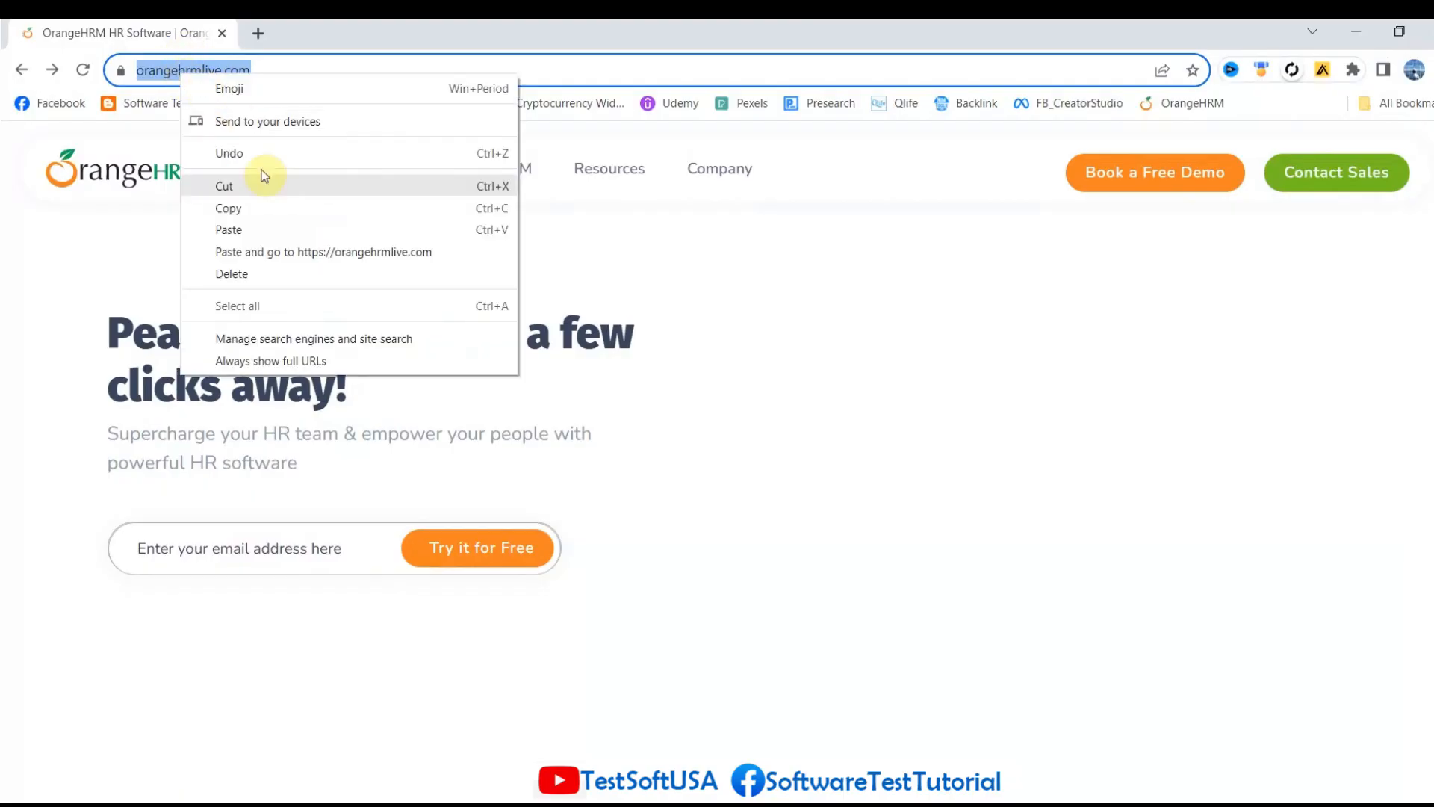
pyautogui.click(261, 218)
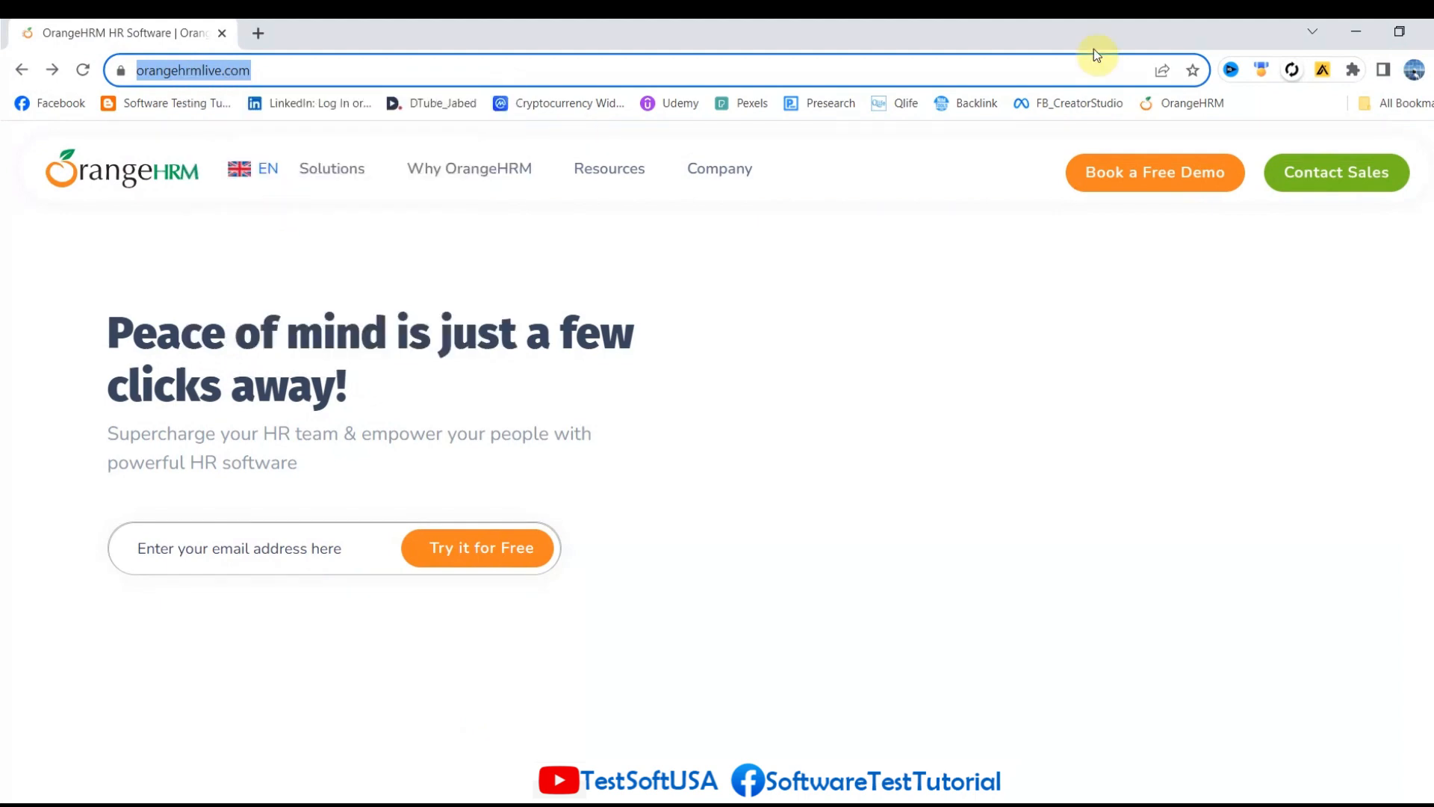
pyautogui.click(1354, 34)
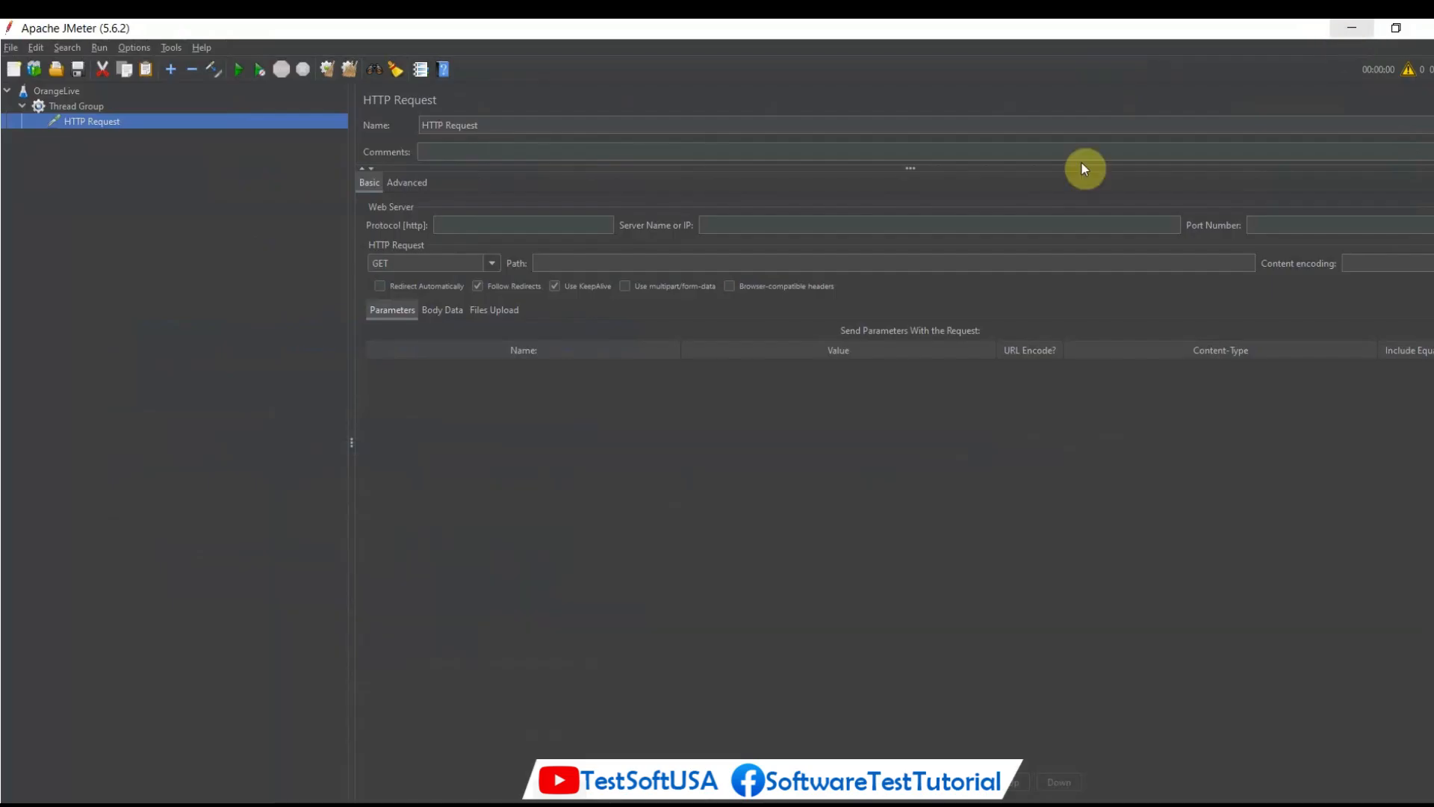
pyautogui.click(715, 223)
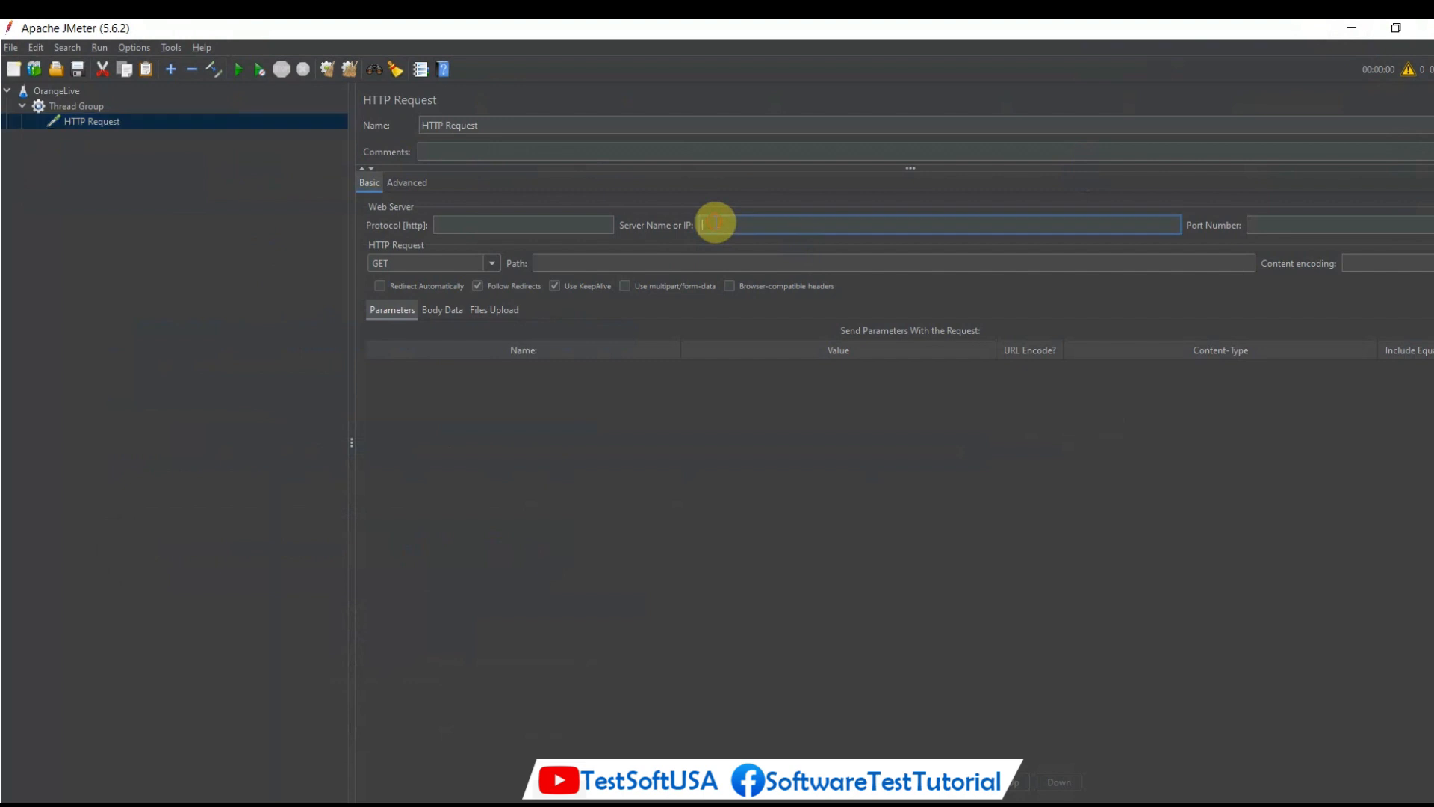
pyautogui.hotkey('ctrl', 'v')
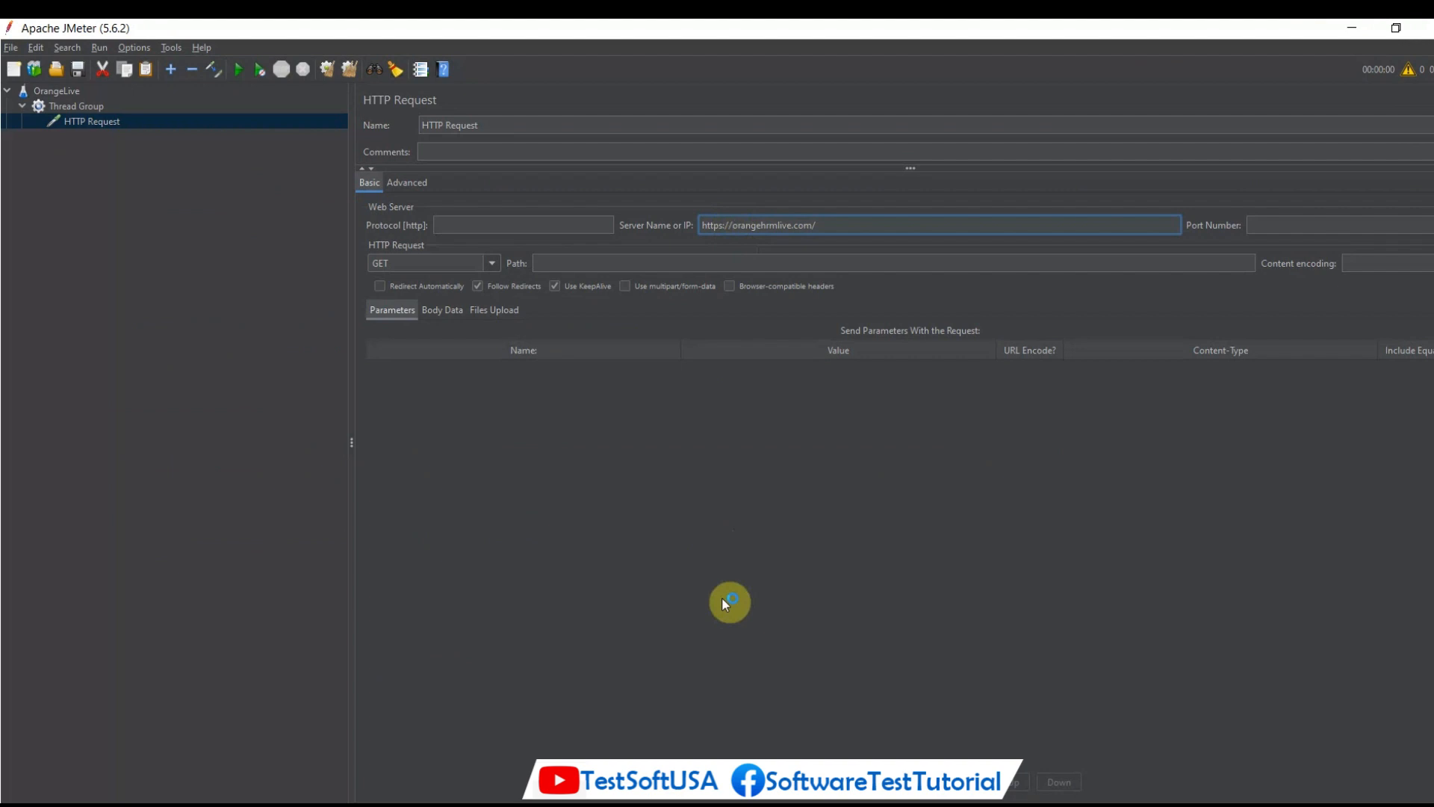
pyautogui.press('BackSpace')
pyautogui.press('BackSpace')
pyautogui.press('BackSpace')
pyautogui.press('BackSpace')
pyautogui.press('BackSpace')
pyautogui.press('BackSpace')
pyautogui.write('www.')
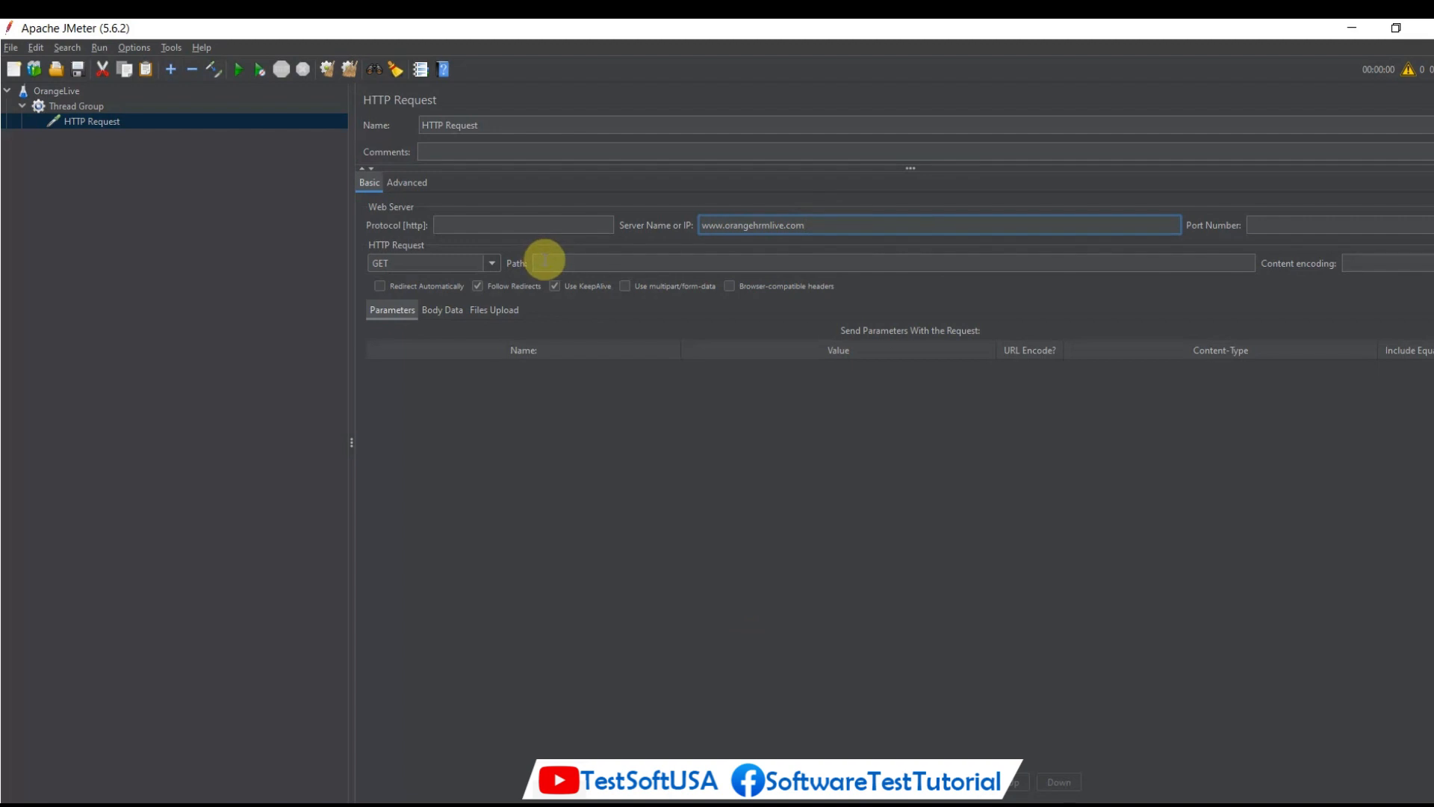
pyautogui.click(546, 261)
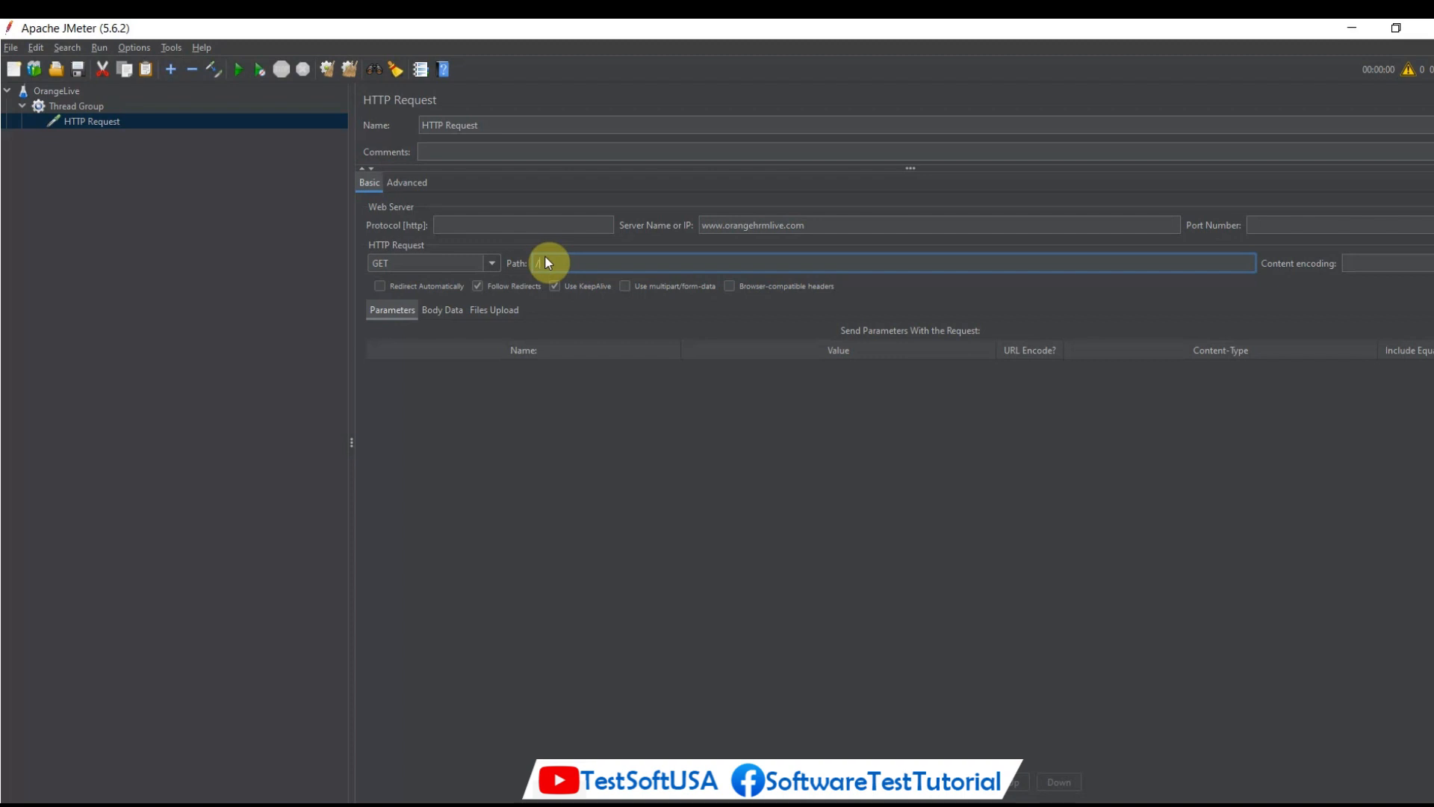
# Add a View Results in Table listener to the Thread Group.
pyautogui.click(79, 106)
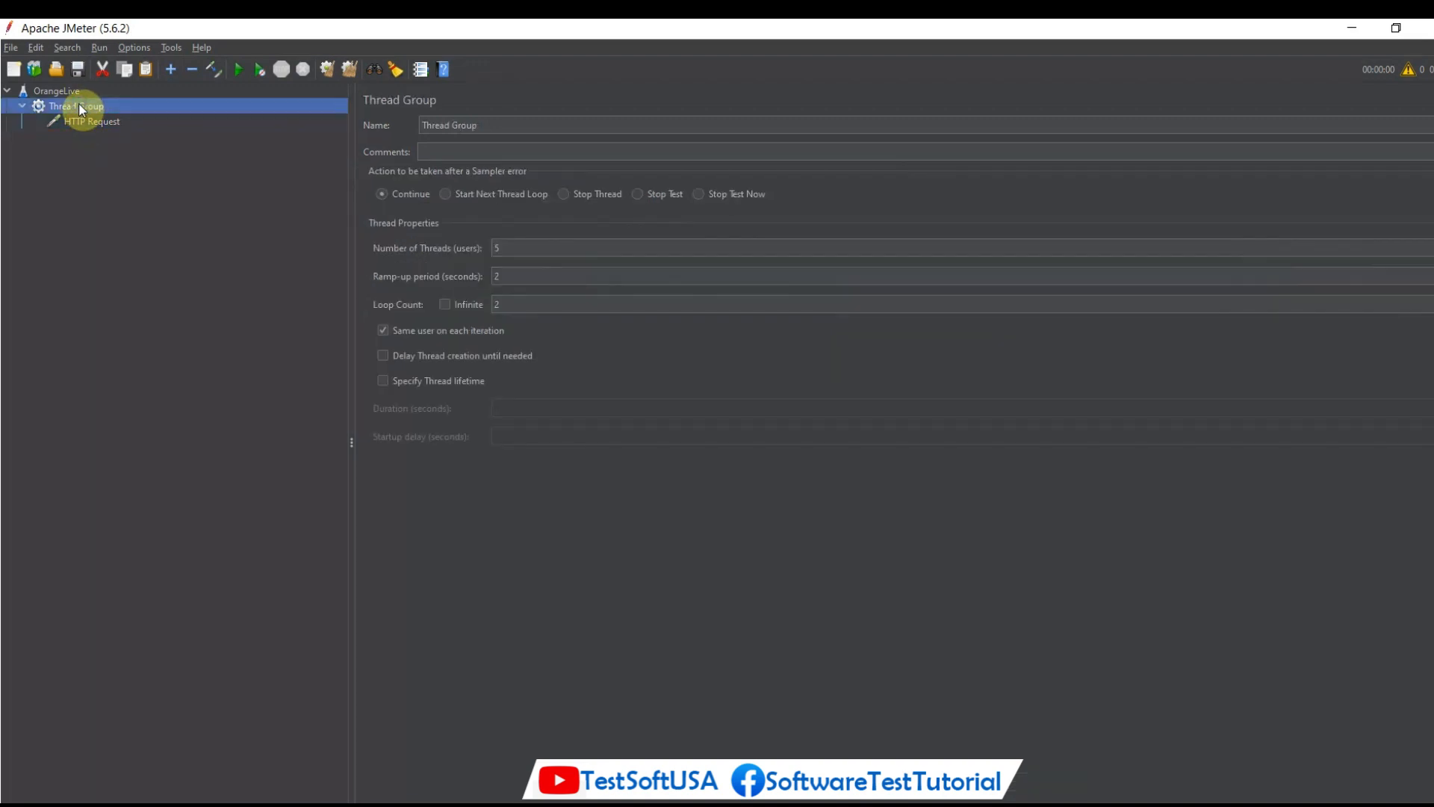
pyautogui.rightClick(78, 103)
pyautogui.moveTo(206, 114)
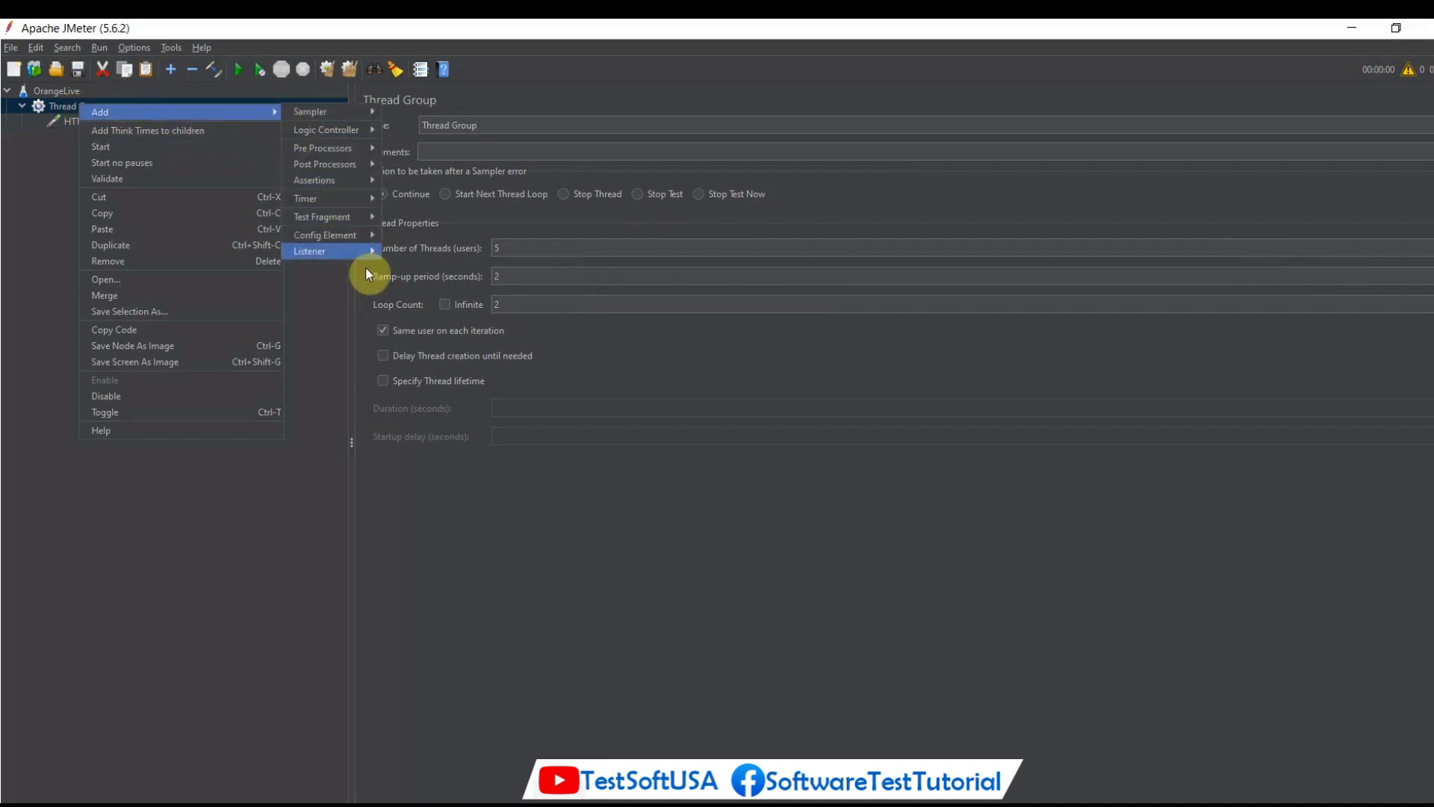
pyautogui.moveTo(365, 254)
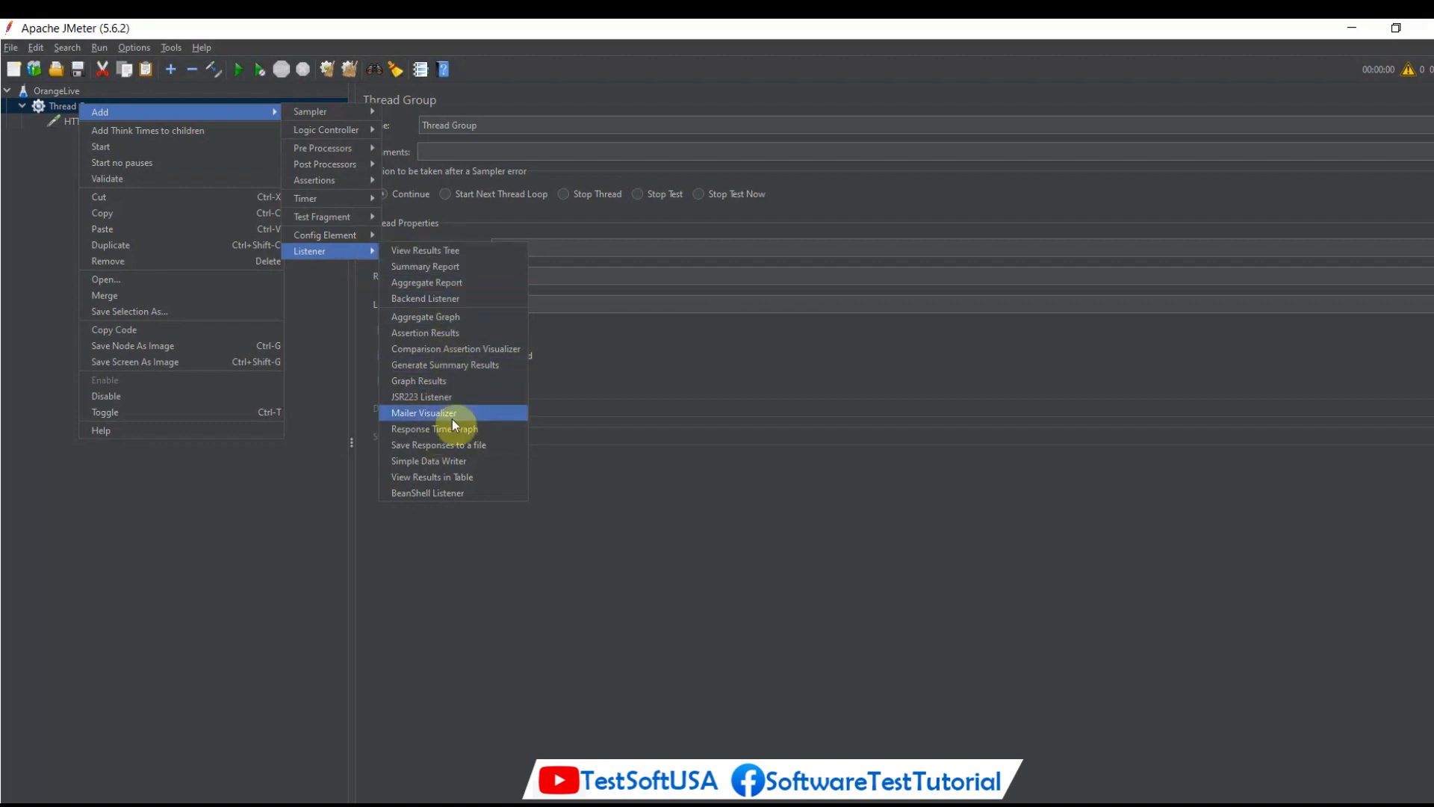
pyautogui.click(440, 478)
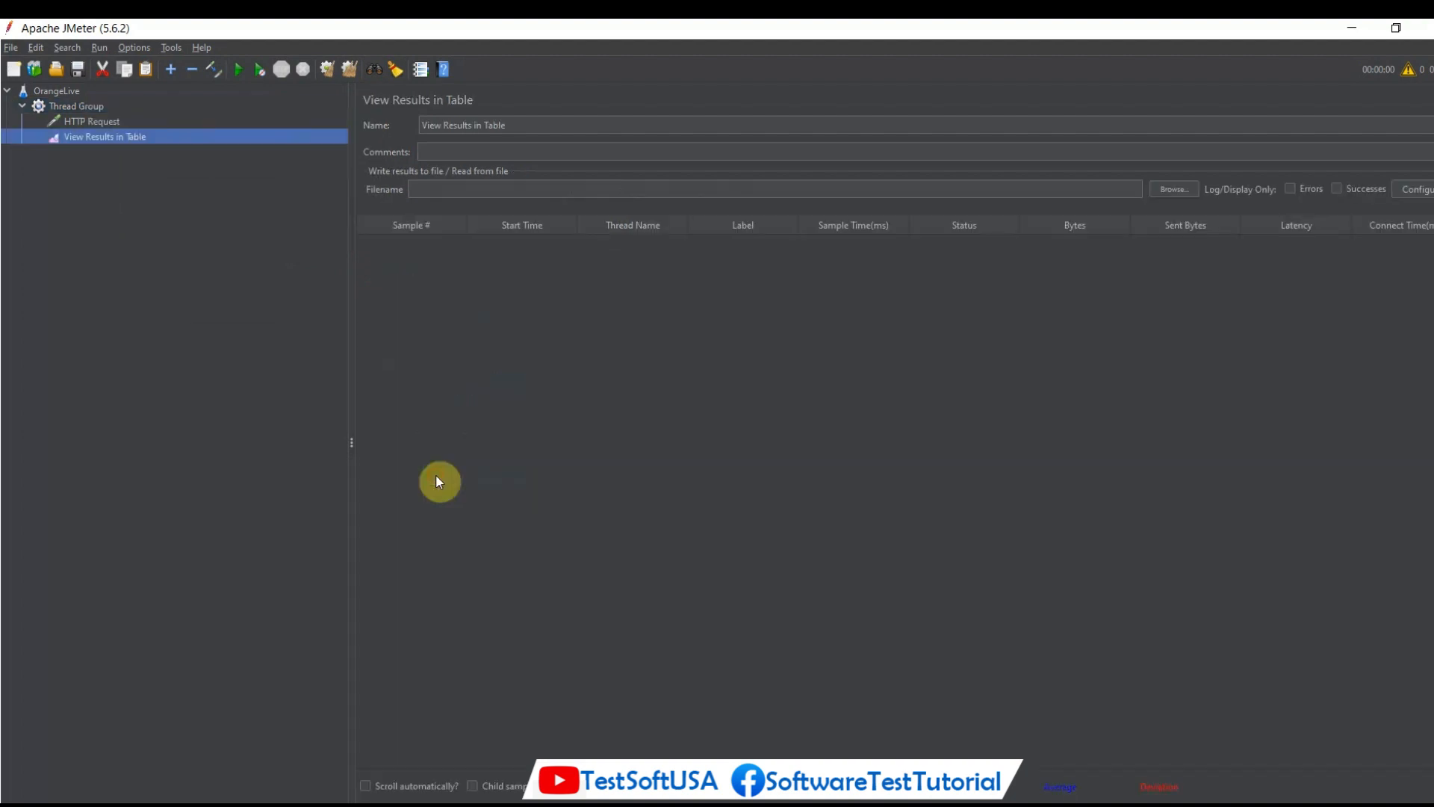
# Add a View Results Tree listener to the Thread Group.
pyautogui.click(95, 105)
pyautogui.rightClick(95, 105)
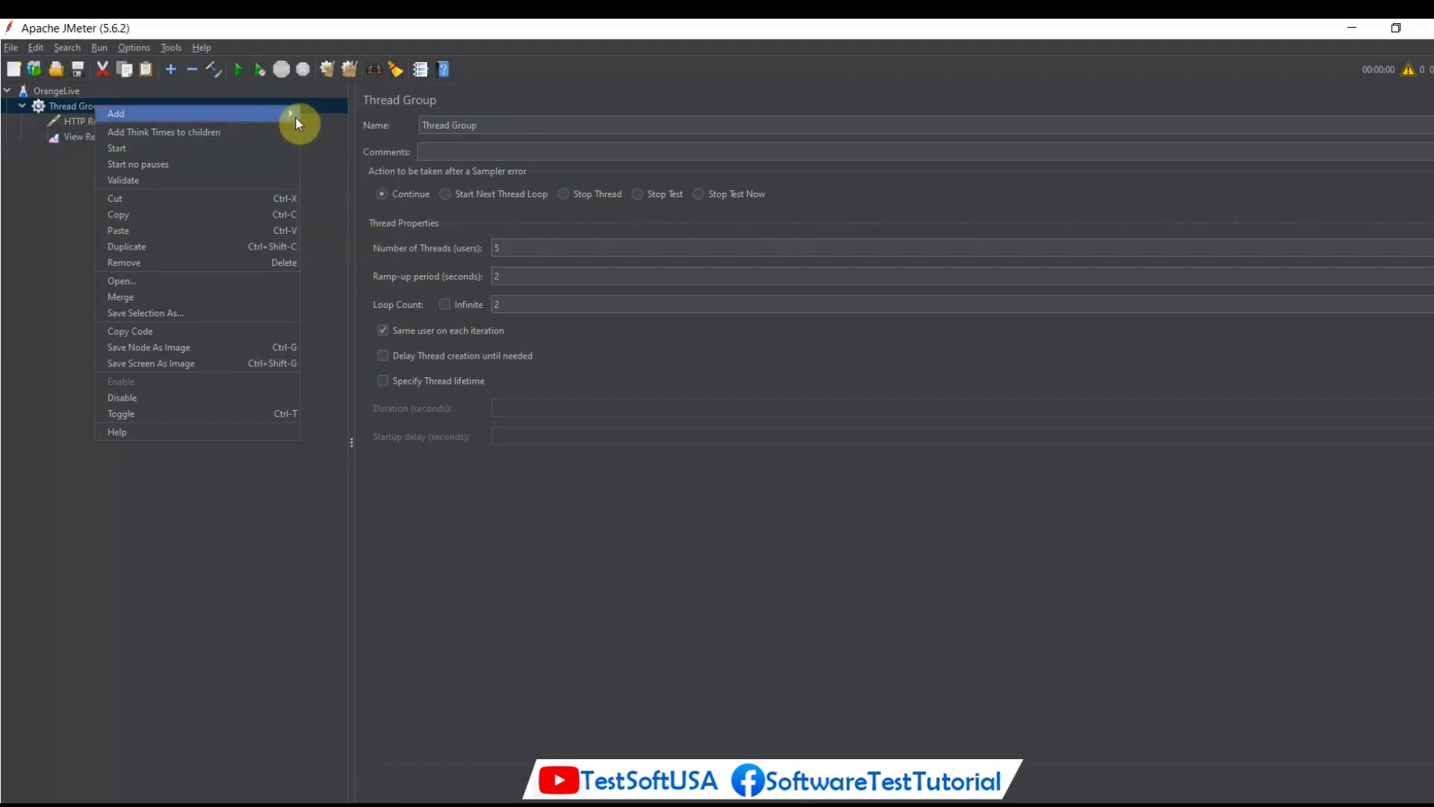
pyautogui.moveTo(292, 114)
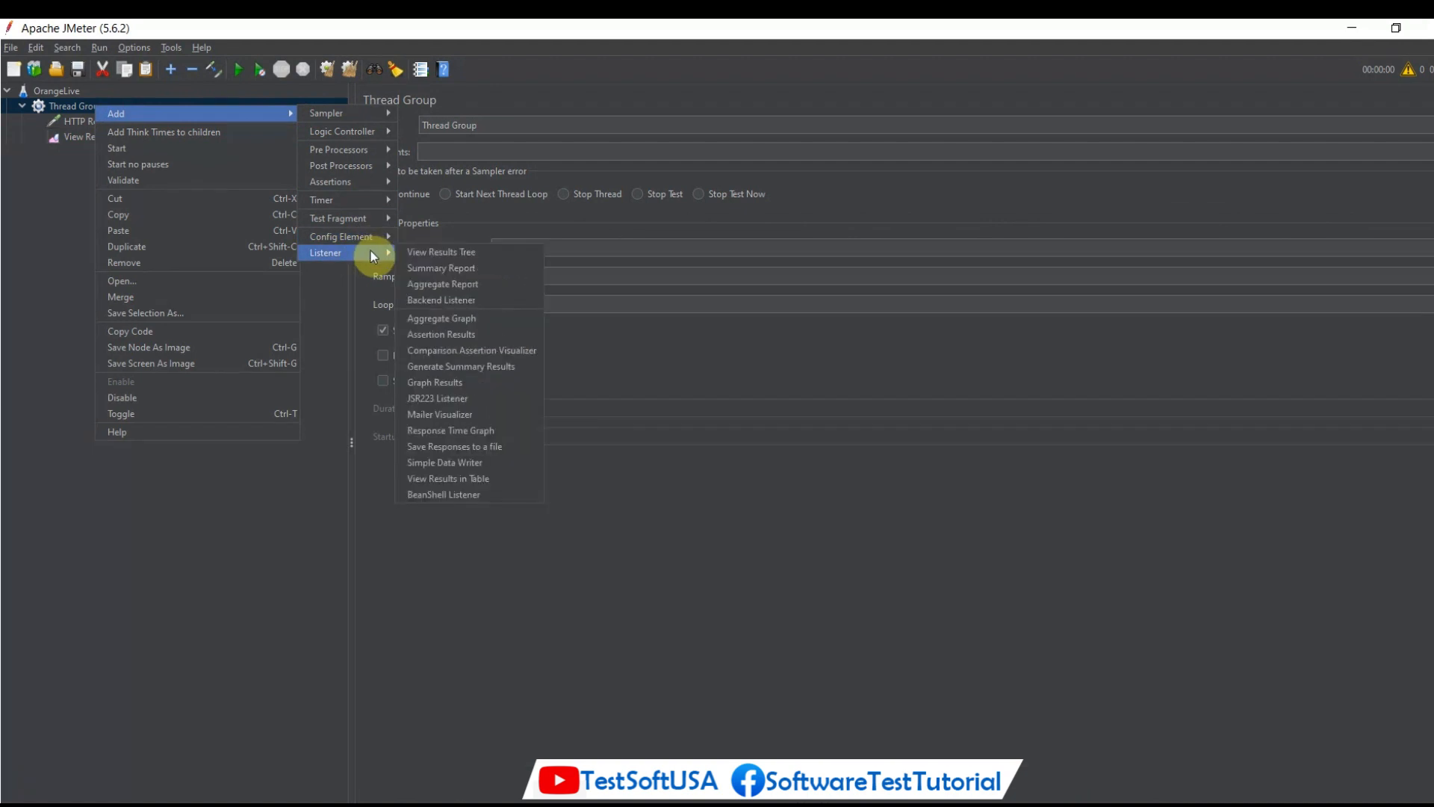
pyautogui.click(420, 255)
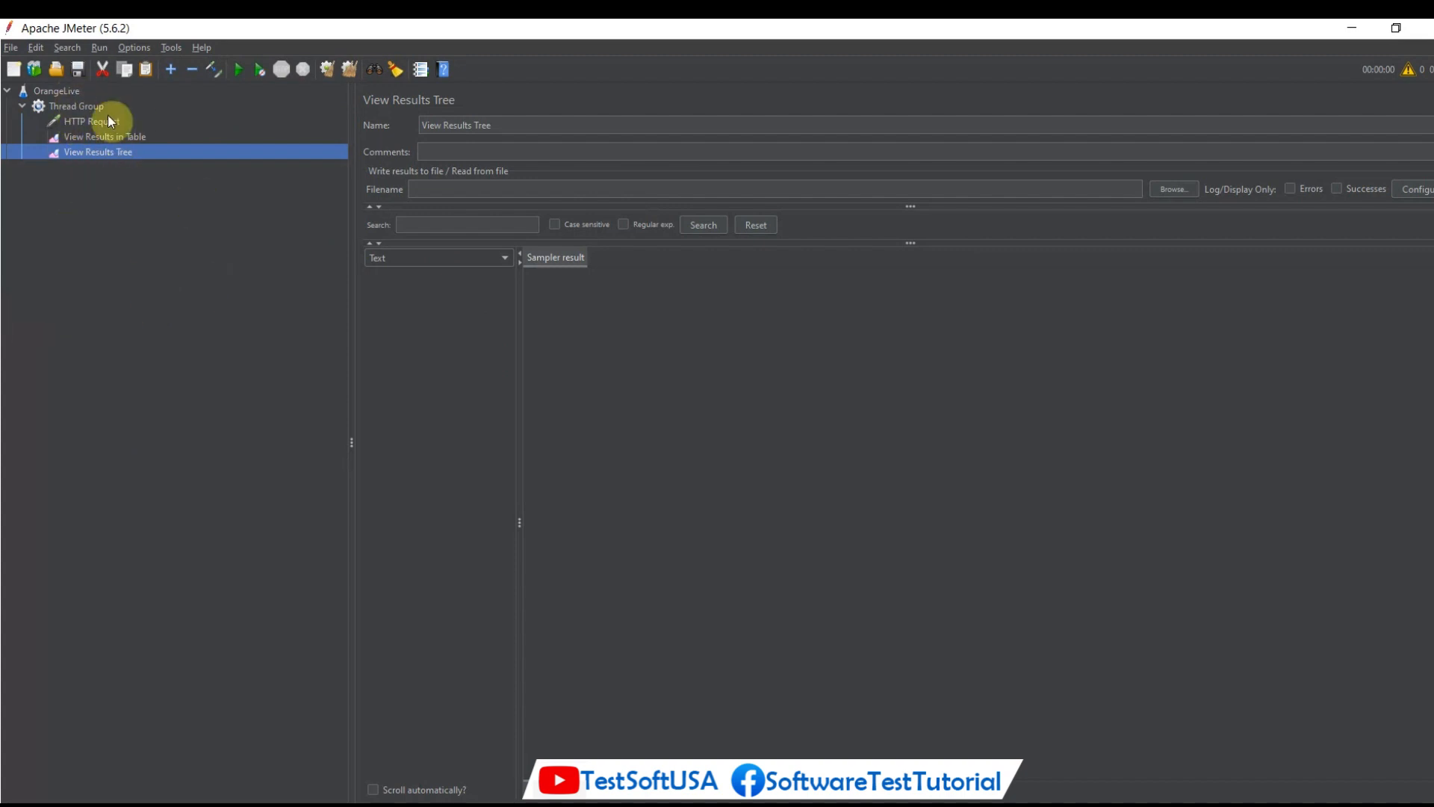
# Start saving the test plan and choose the JMeter folder inside Documents as the destination.
pyautogui.click(79, 70)
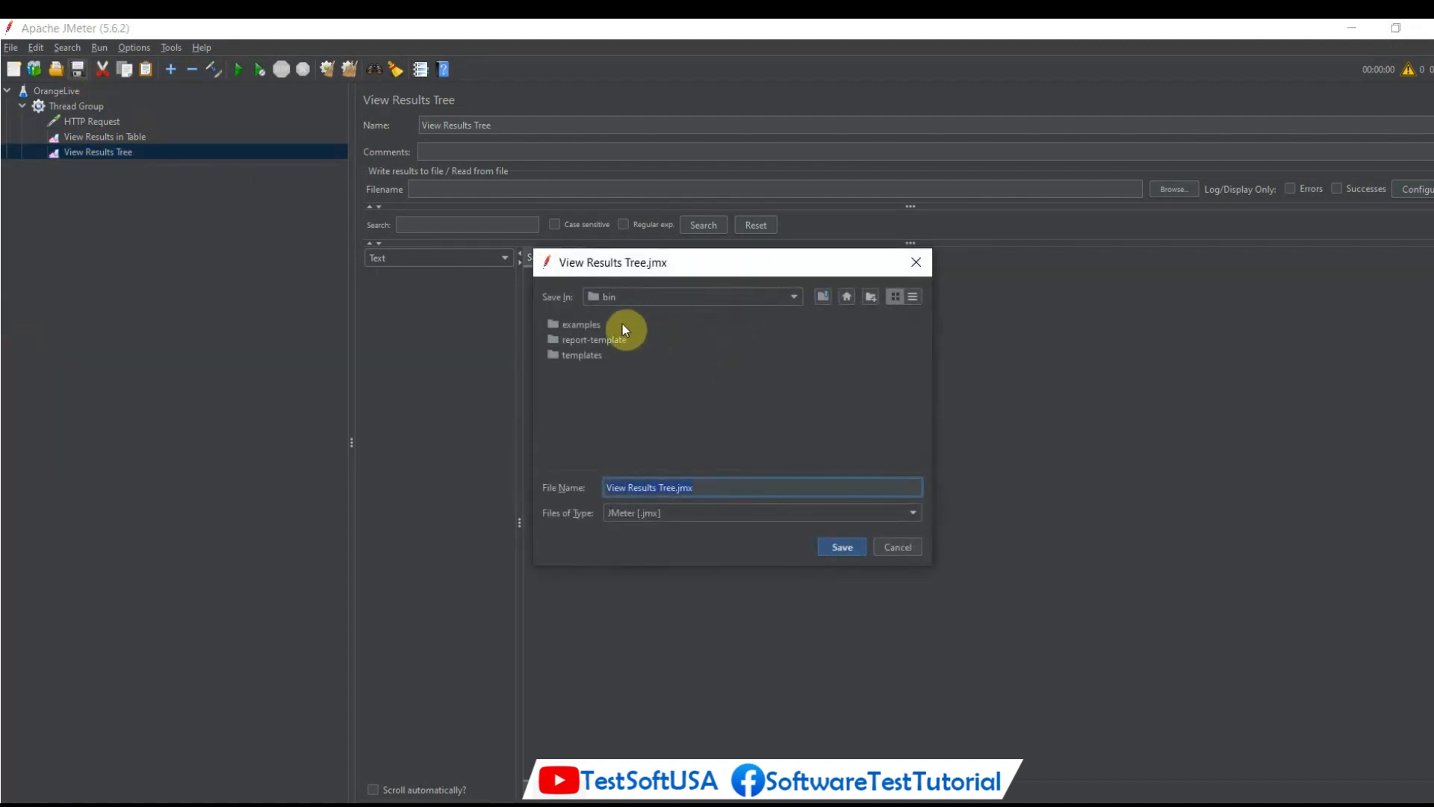
pyautogui.click(794, 298)
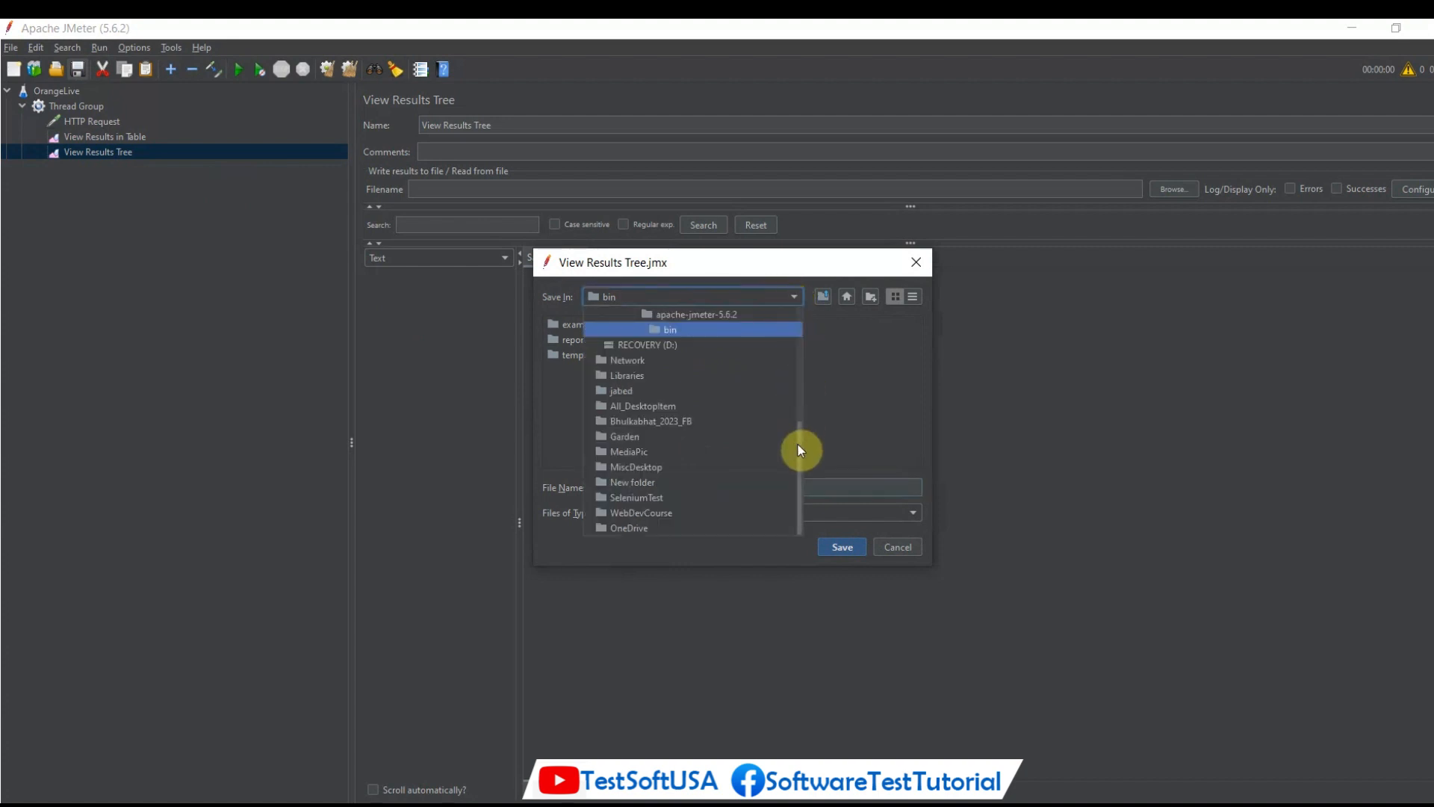
pyautogui.moveTo(798, 445); pyautogui.dragTo(798, 371)
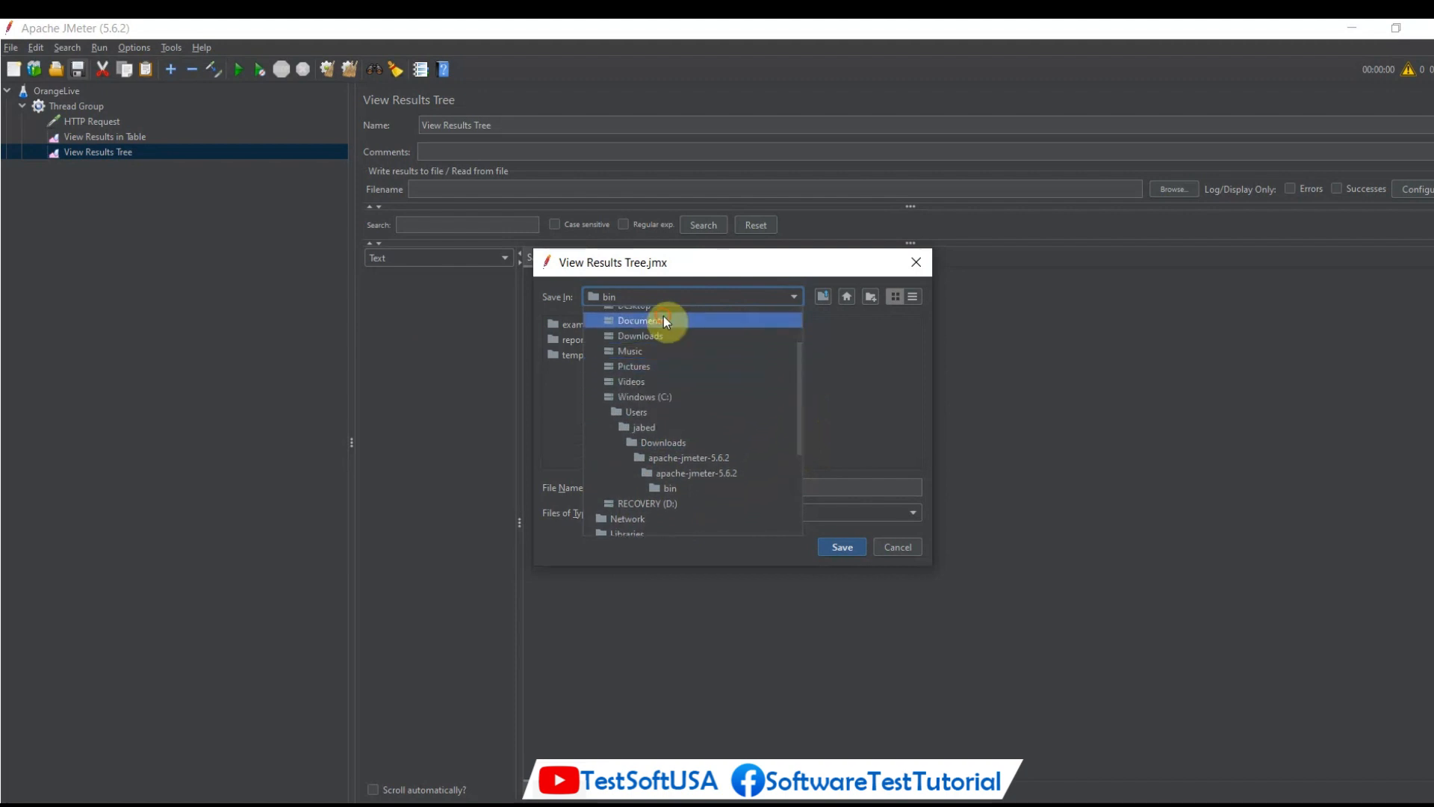
pyautogui.click(663, 320)
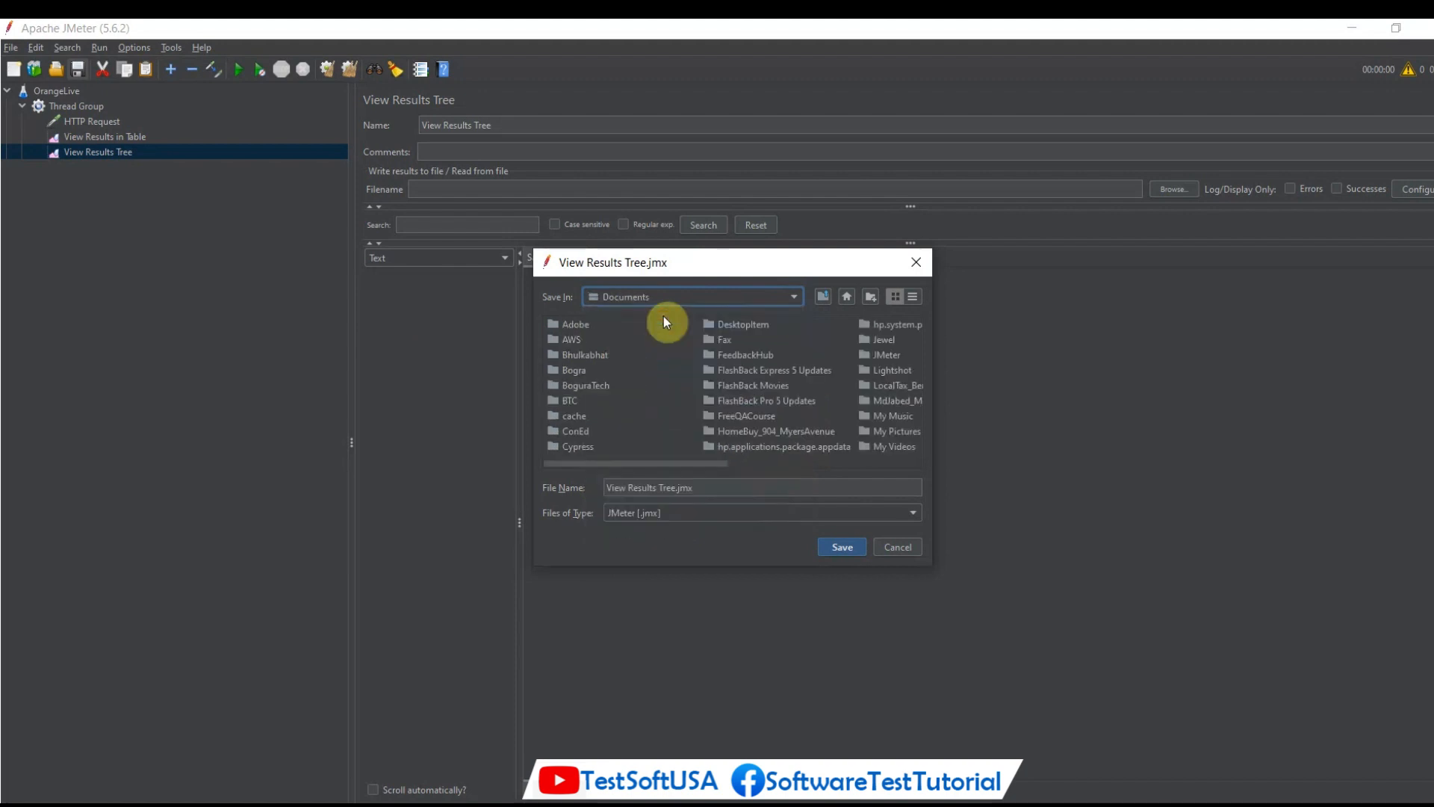
pyautogui.doubleClick(887, 356)
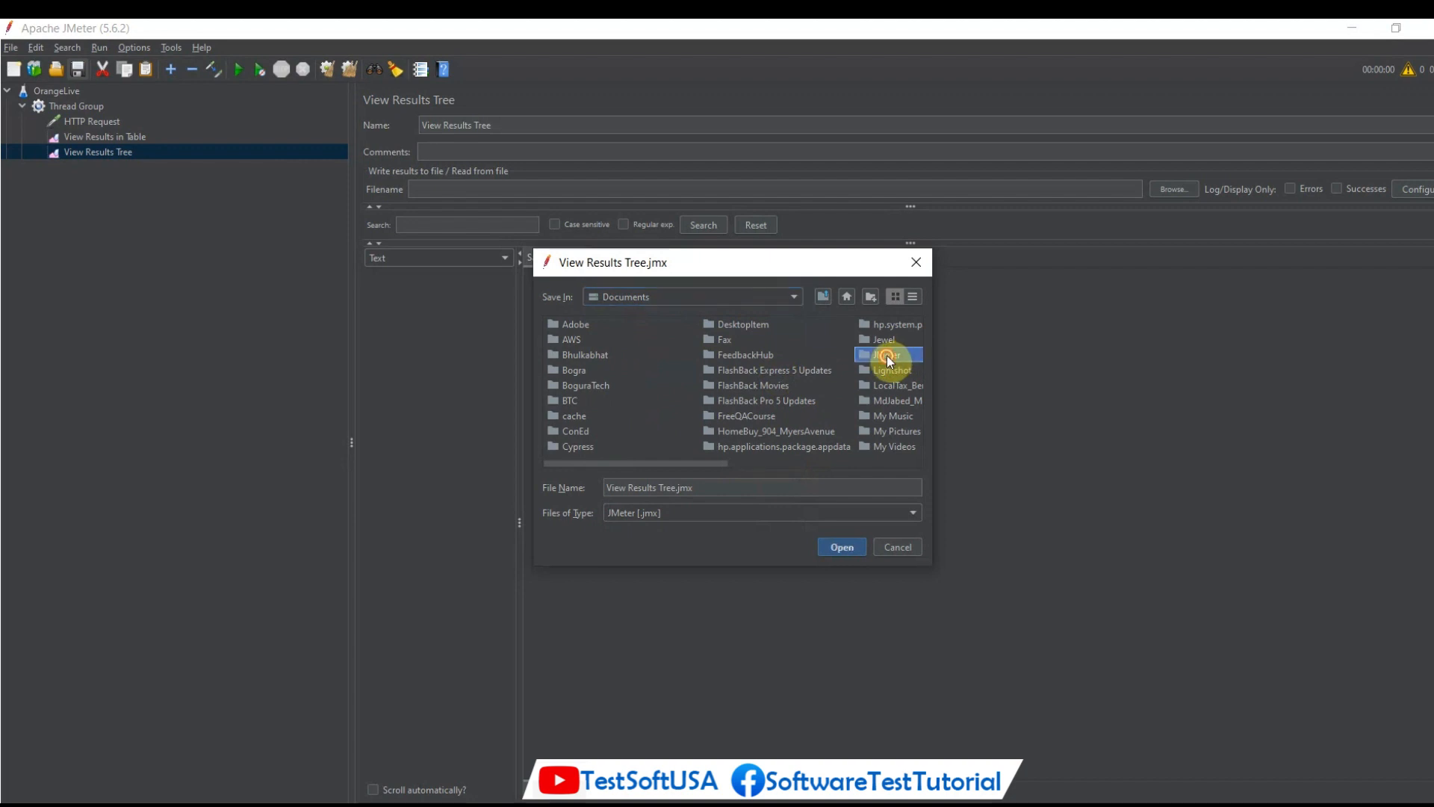
# Name the test plan file OrangeHrm and save it.
pyautogui.click(711, 488)
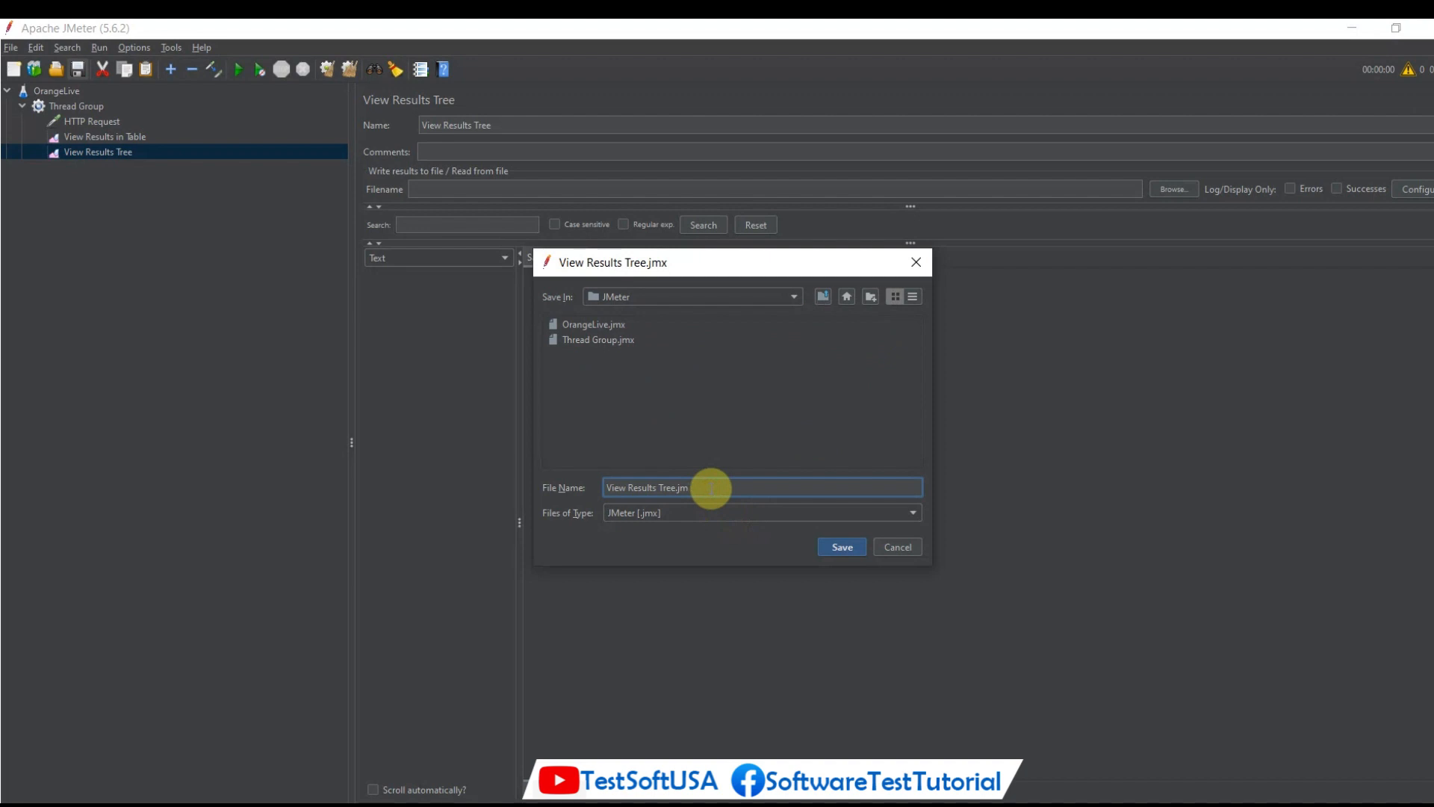
pyautogui.press('BackSpace')
pyautogui.press('BackSpace')
pyautogui.press('BackSpace')
pyautogui.press('BackSpace')
pyautogui.press('BackSpace')
pyautogui.press('BackSpace')
pyautogui.press('BackSpace')
pyautogui.press('BackSpace')
pyautogui.press('BackSpace')
pyautogui.press('BackSpace')
pyautogui.press('BackSpace')
pyautogui.press('BackSpace')
pyautogui.press('BackSpace')
pyautogui.press('BackSpace')
pyautogui.press('BackSpace')
pyautogui.press('BackSpace')
pyautogui.press('BackSpace')
pyautogui.press('BackSpace')
pyautogui.press('BackSpace')
pyautogui.press('BackSpace')
pyautogui.write('OrangeHrm')
pyautogui.click(840, 548)
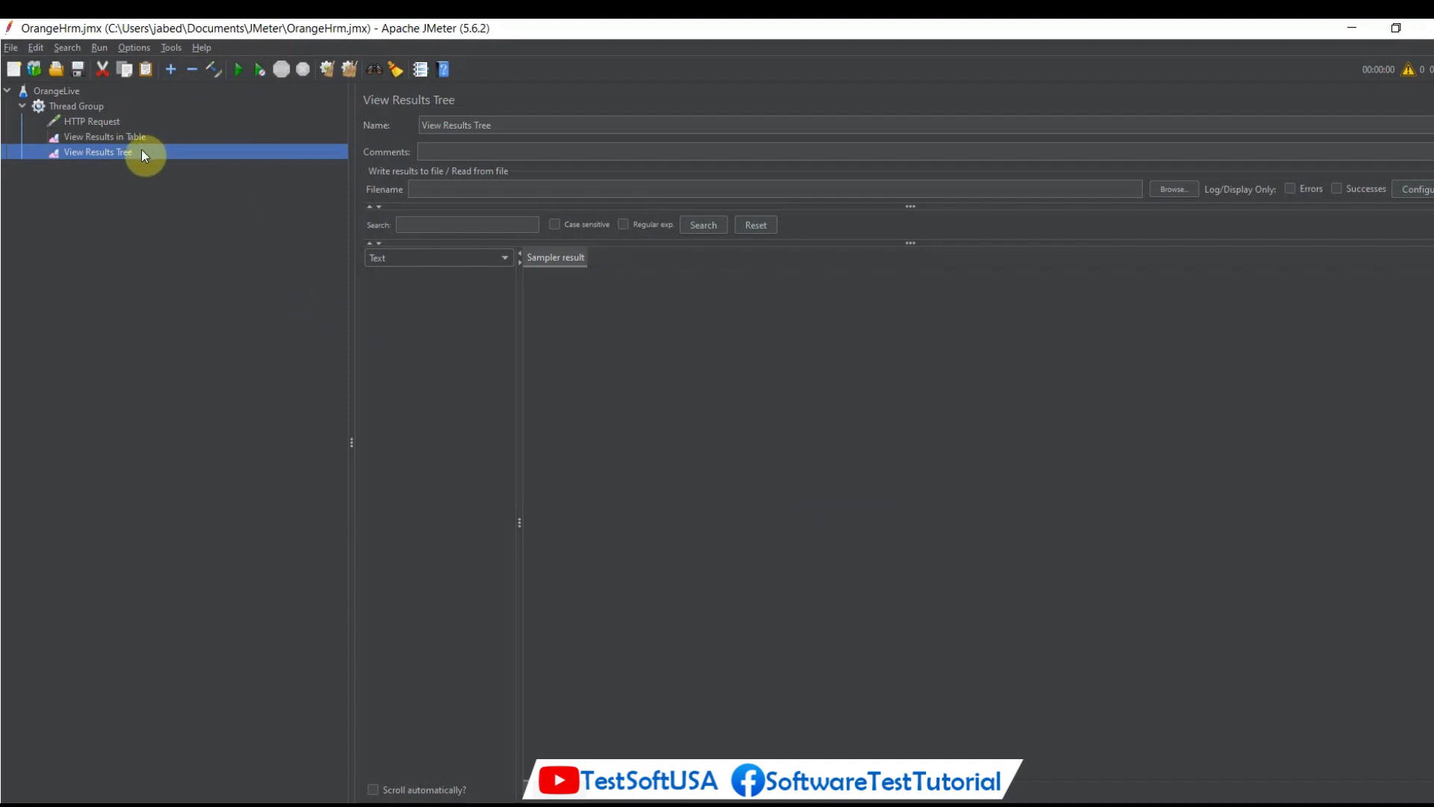
# Review the settings of the OrangeLive test plan, Thread Group, HTTP Request and both results listeners.
pyautogui.click(60, 90)
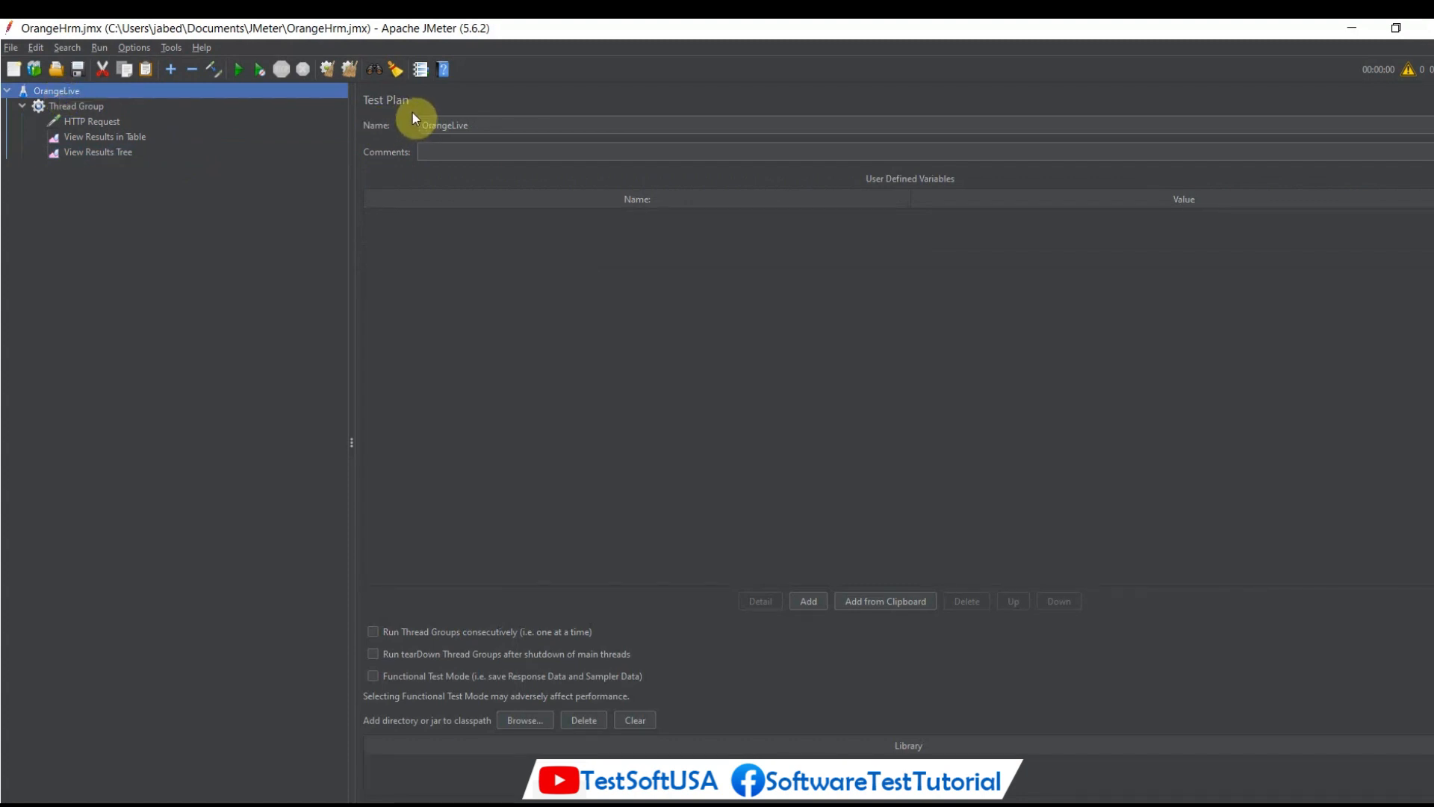
pyautogui.click(88, 111)
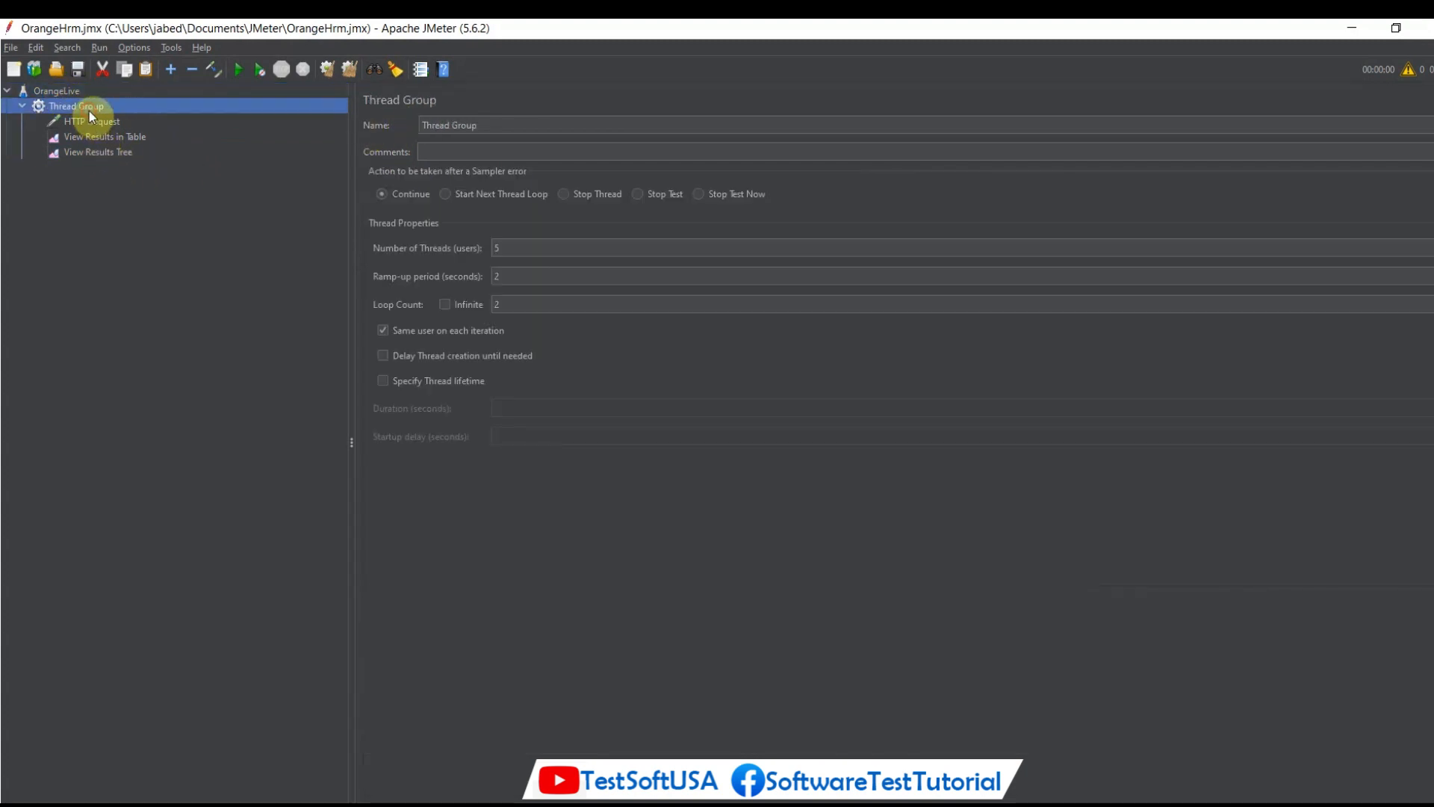
pyautogui.click(96, 122)
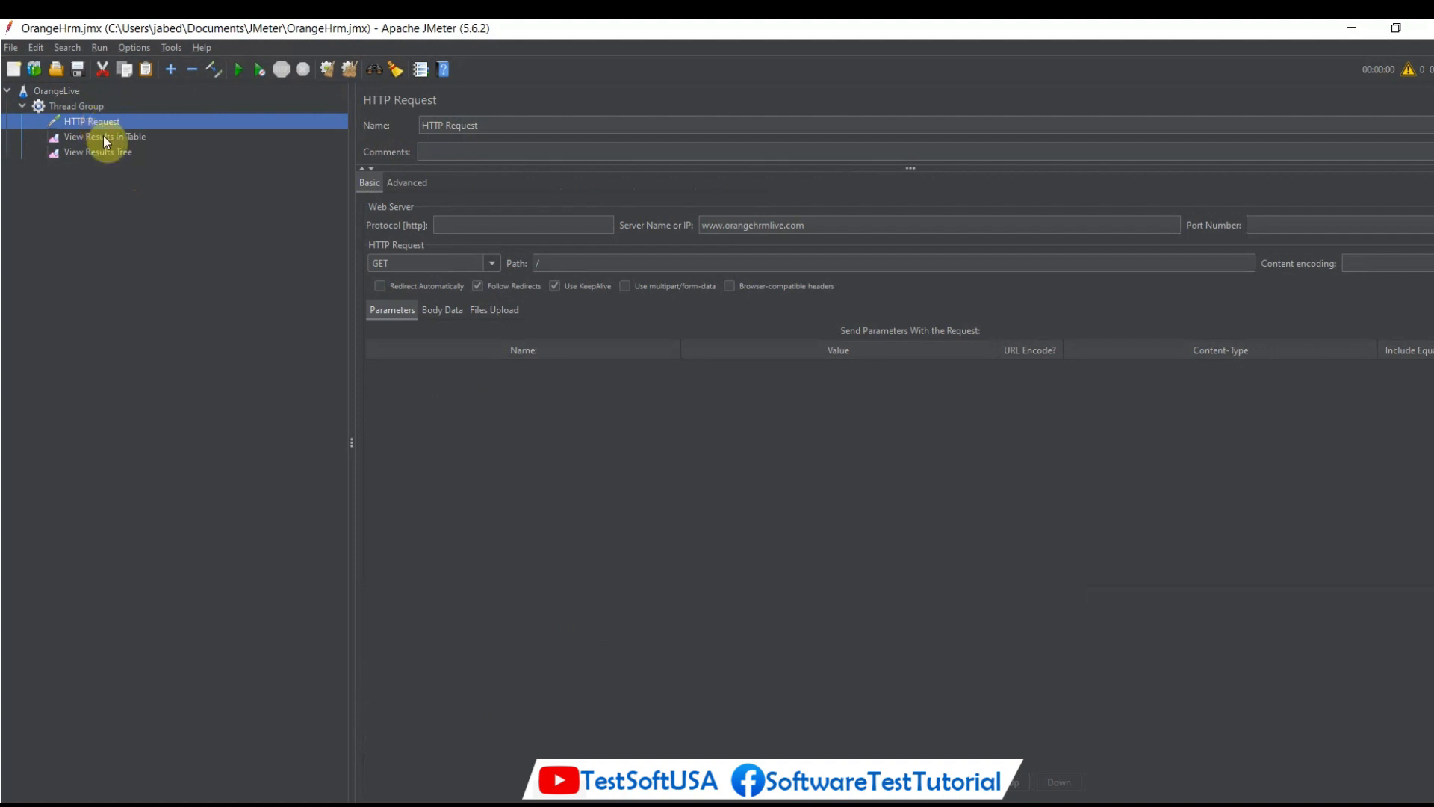
pyautogui.click(104, 138)
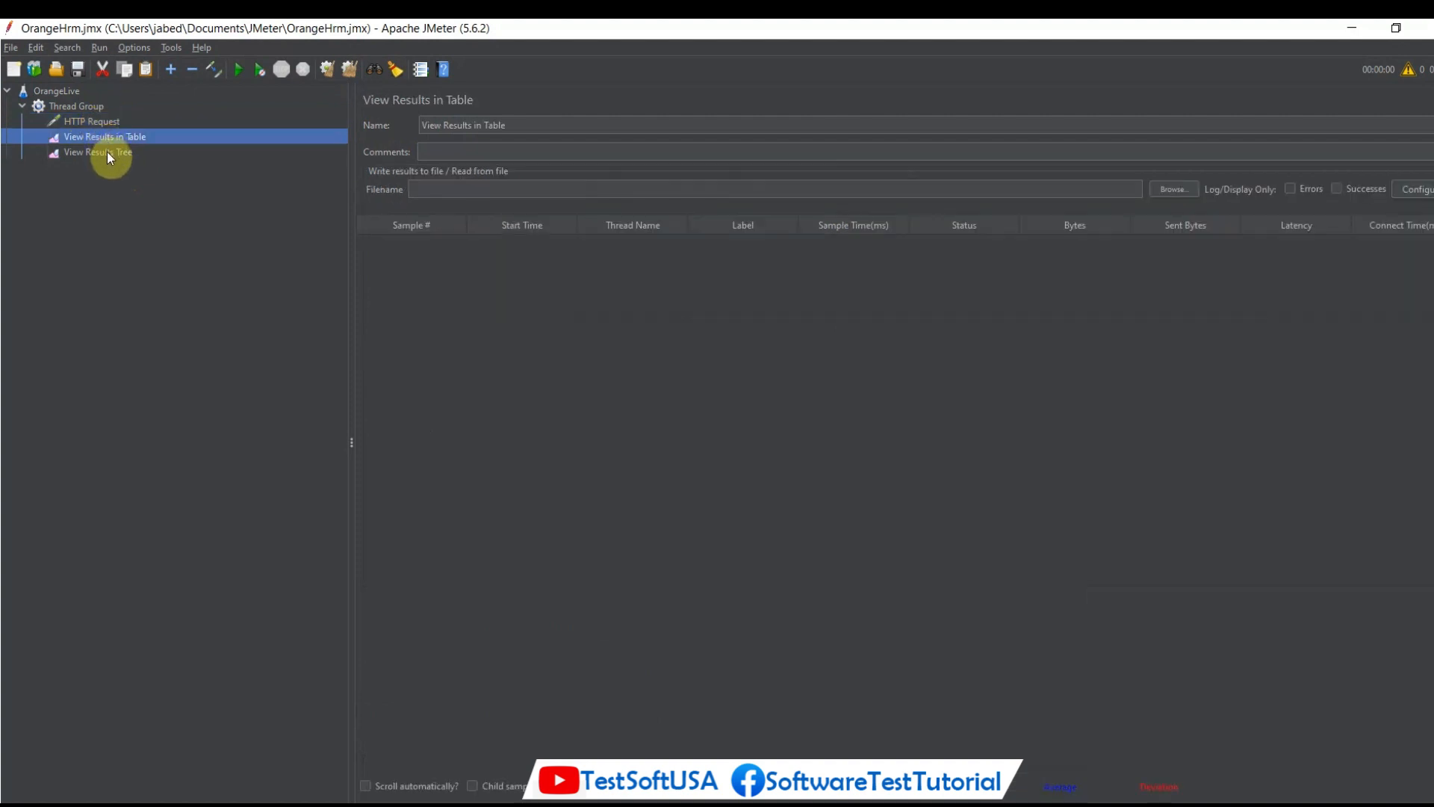
pyautogui.click(107, 154)
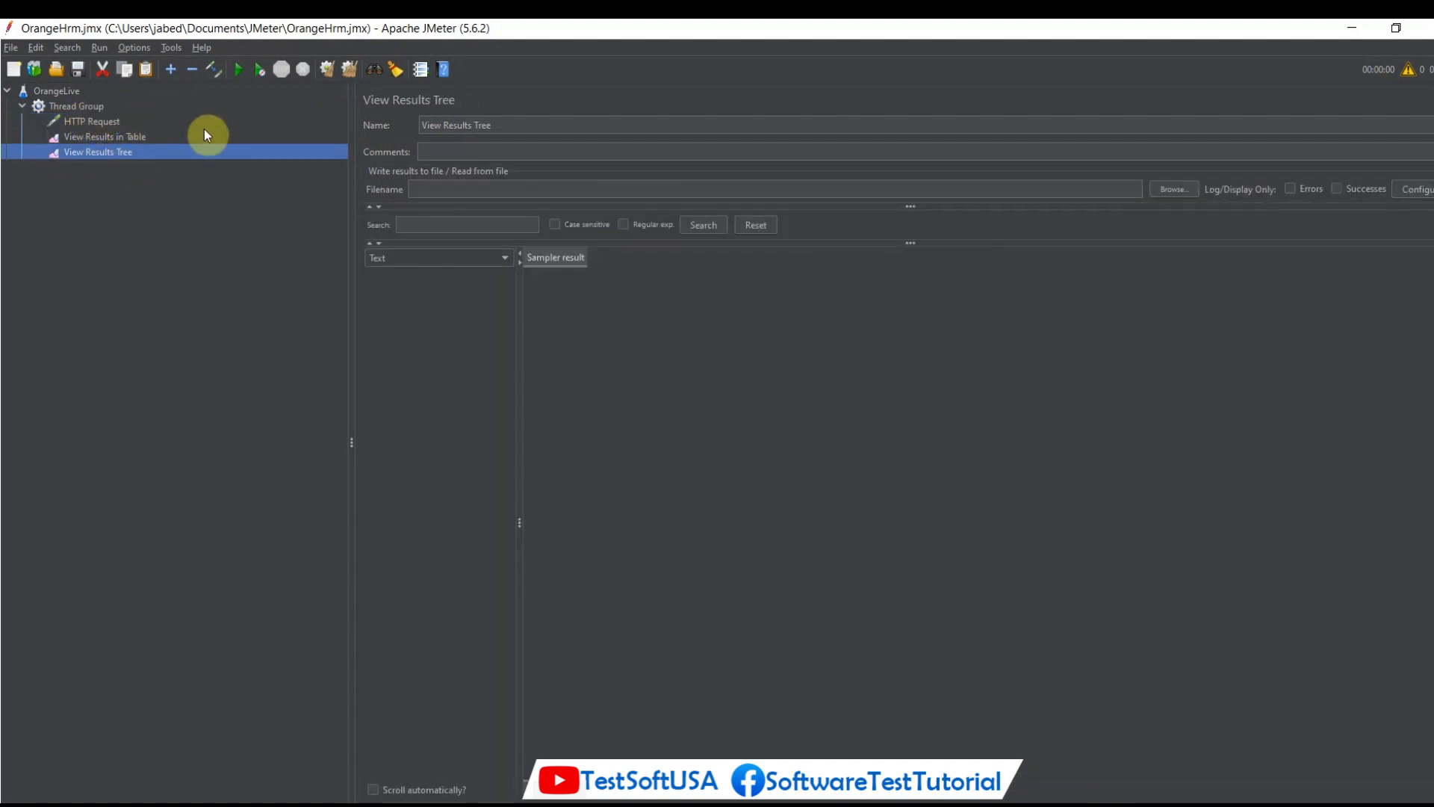
# Run the load test and inspect its samples in View Results in Table and View Results Tree.
pyautogui.click(92, 104)
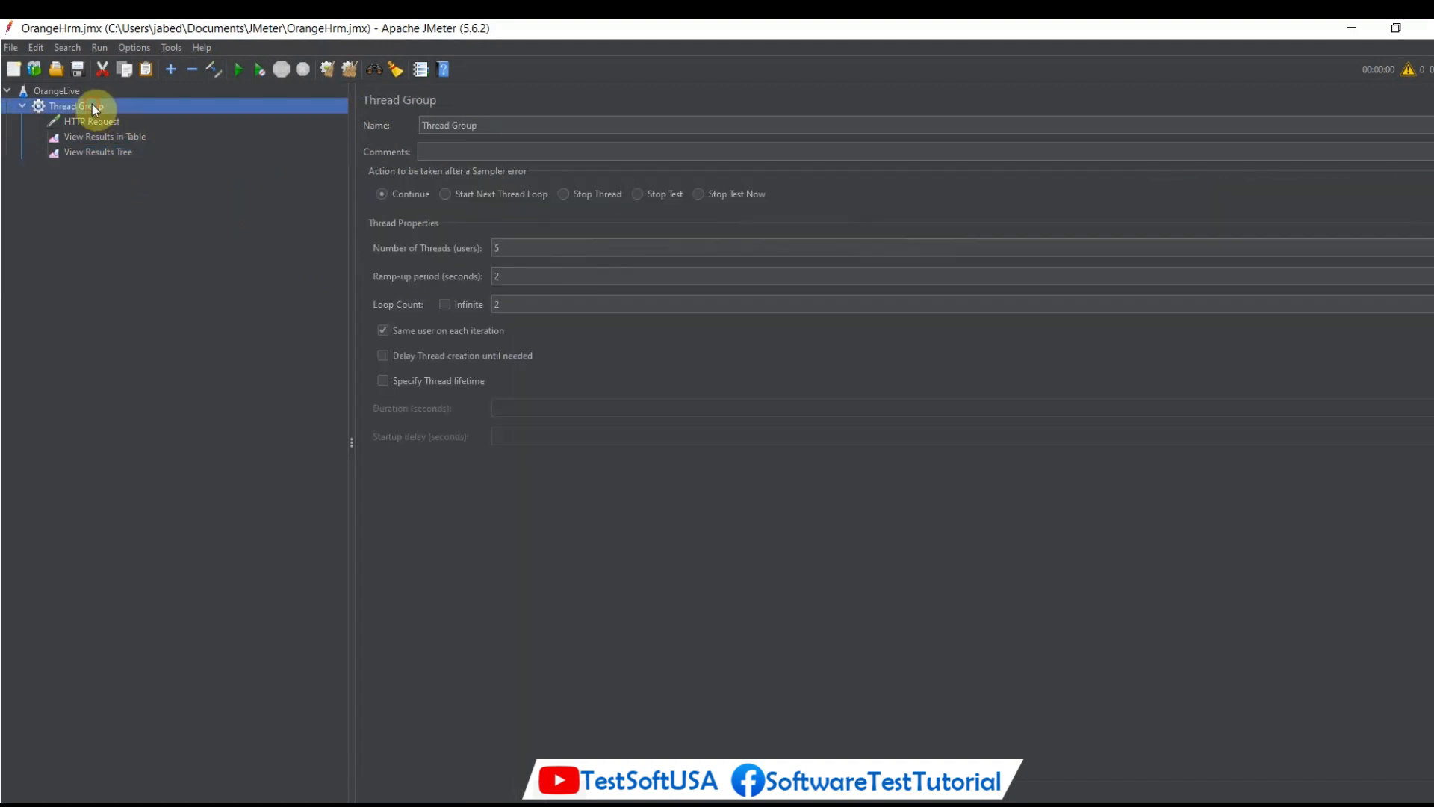
pyautogui.click(239, 71)
pyautogui.click(121, 136)
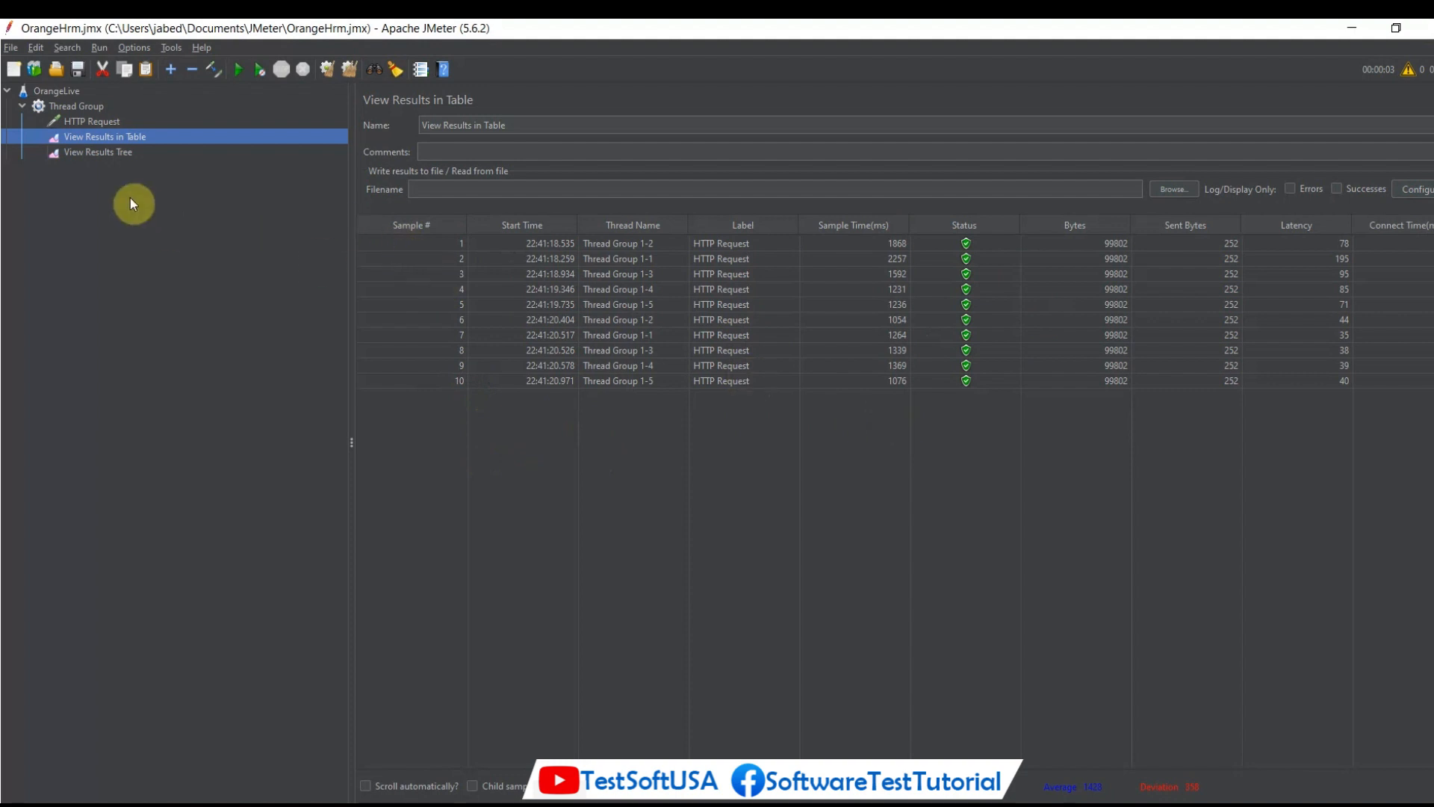
pyautogui.click(103, 153)
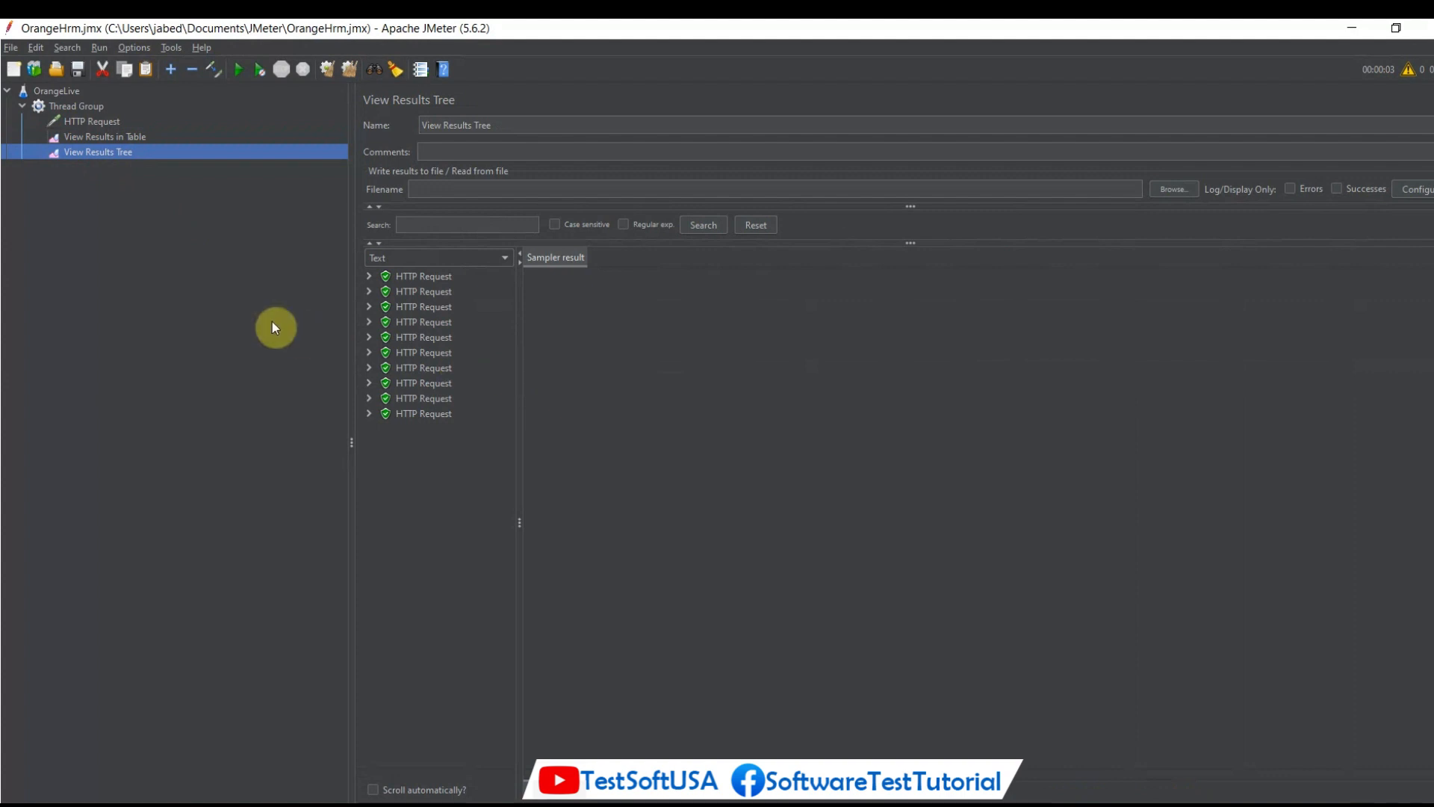
# Clear the previous run's results, then check both listeners and the HTTP Request settings.
pyautogui.click(91, 106)
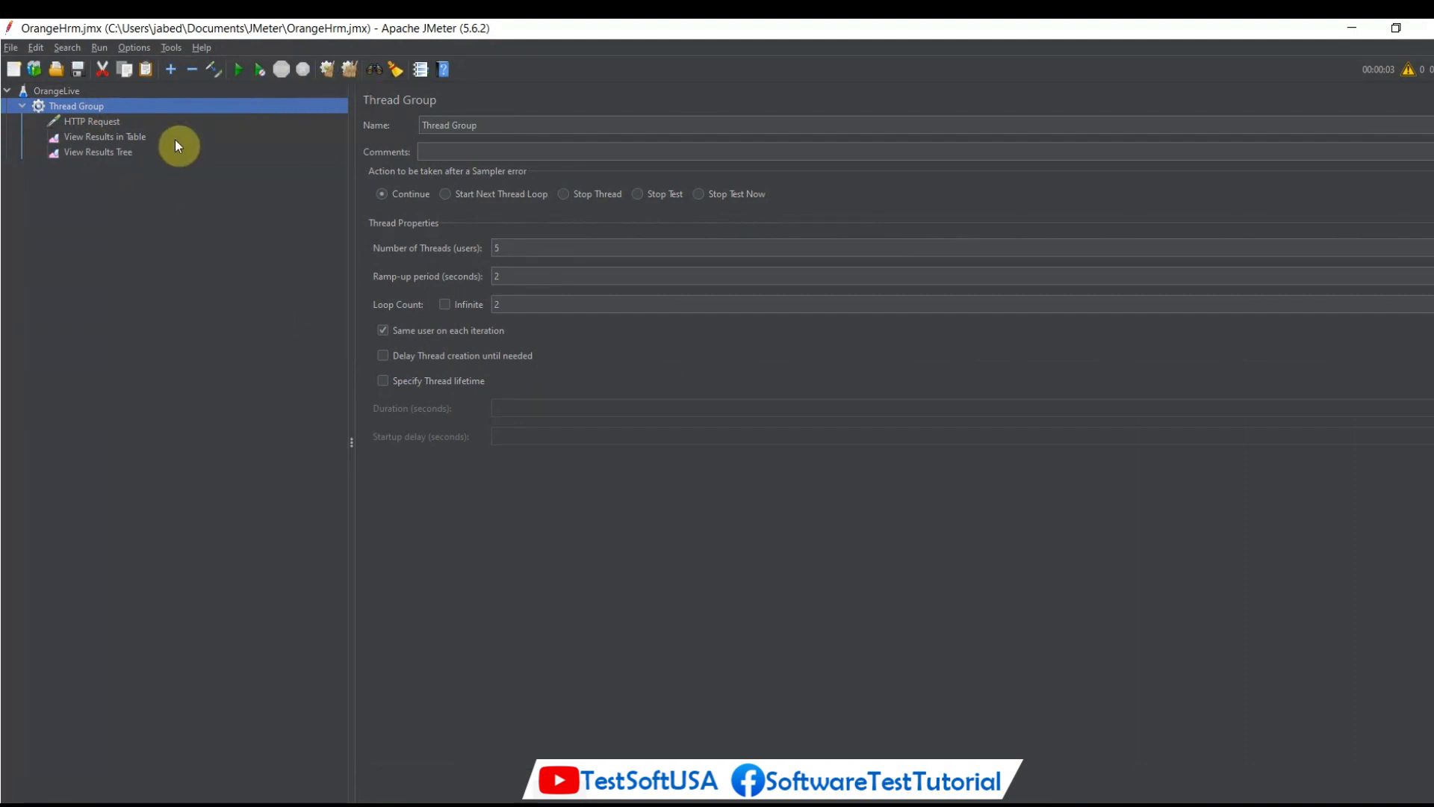
pyautogui.click(137, 142)
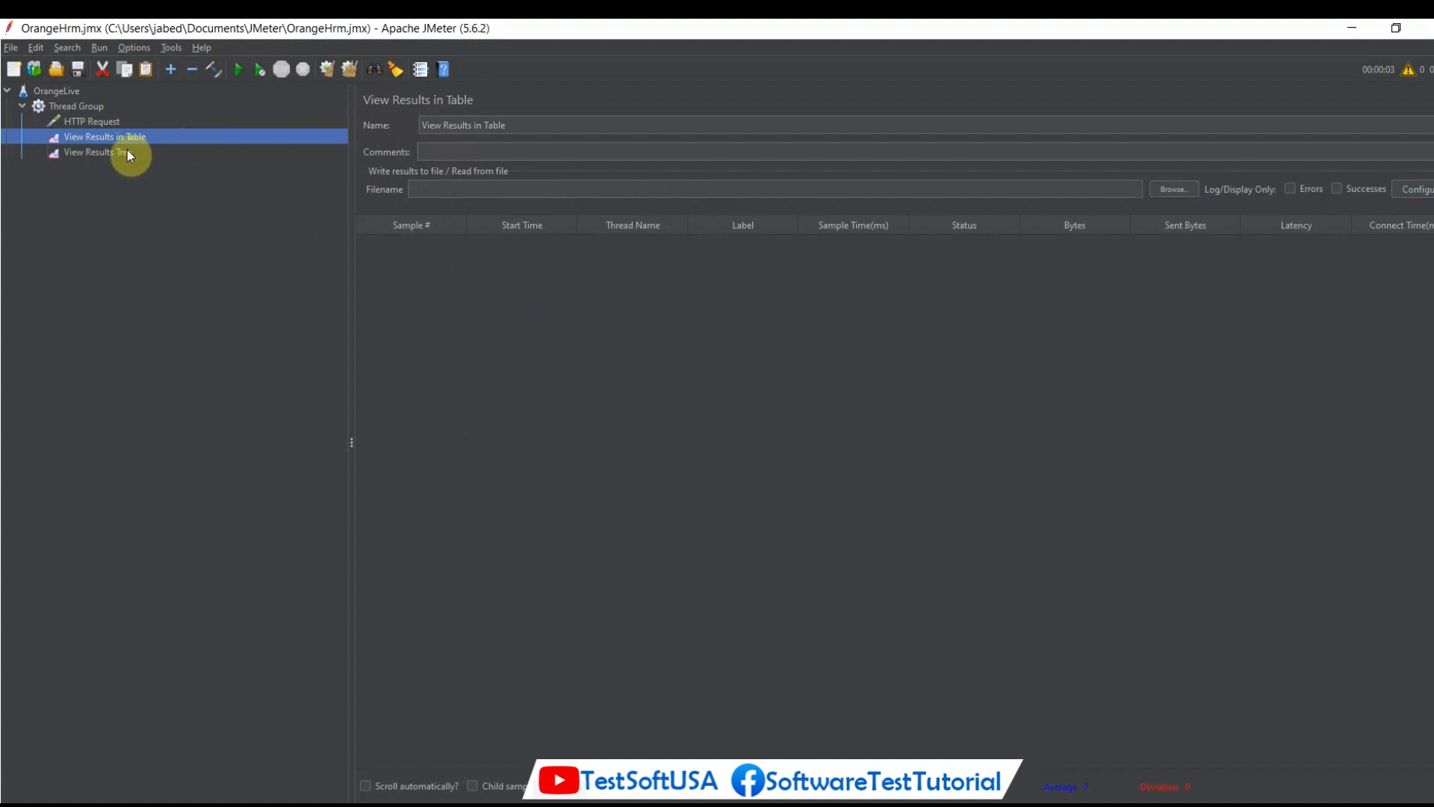
pyautogui.click(127, 153)
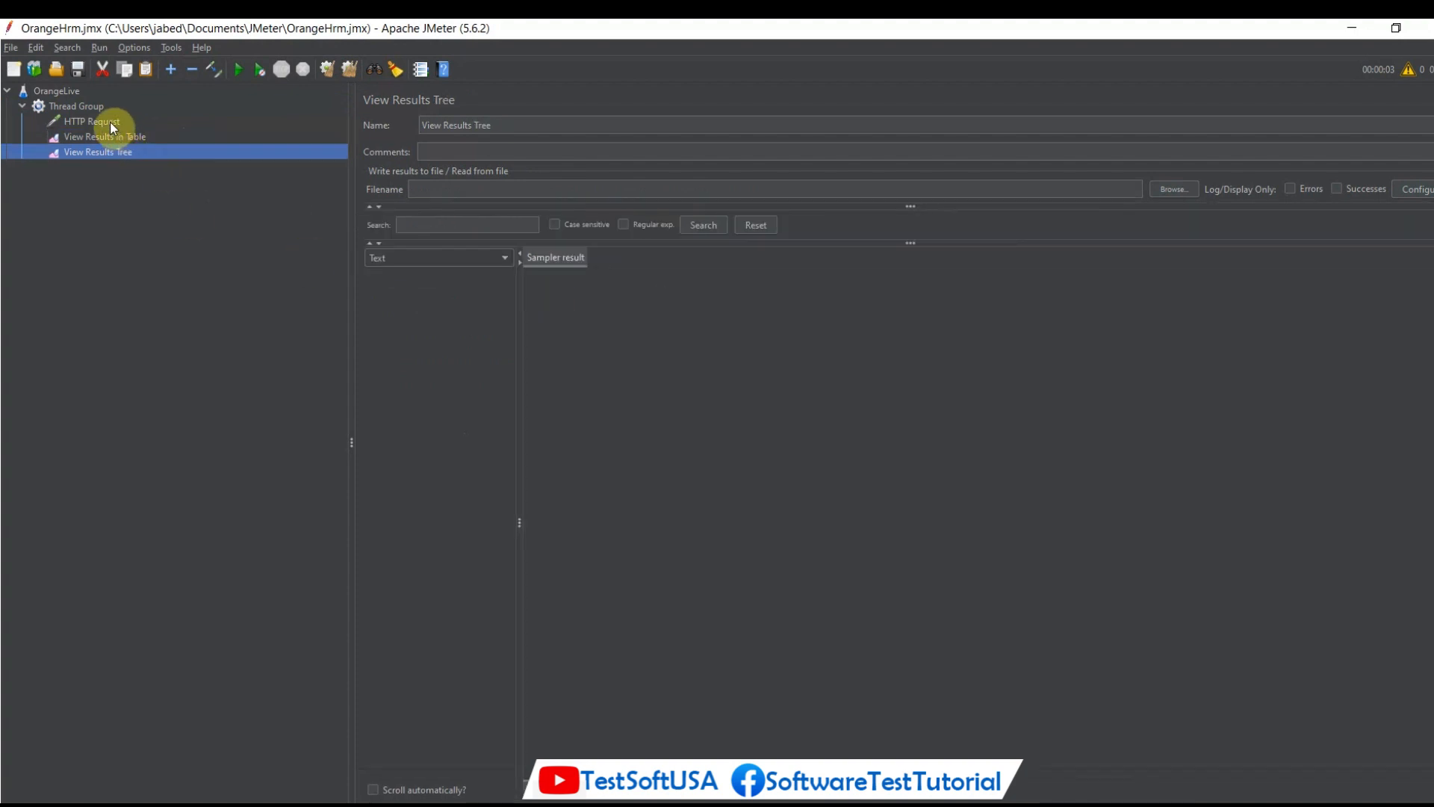
pyautogui.click(109, 124)
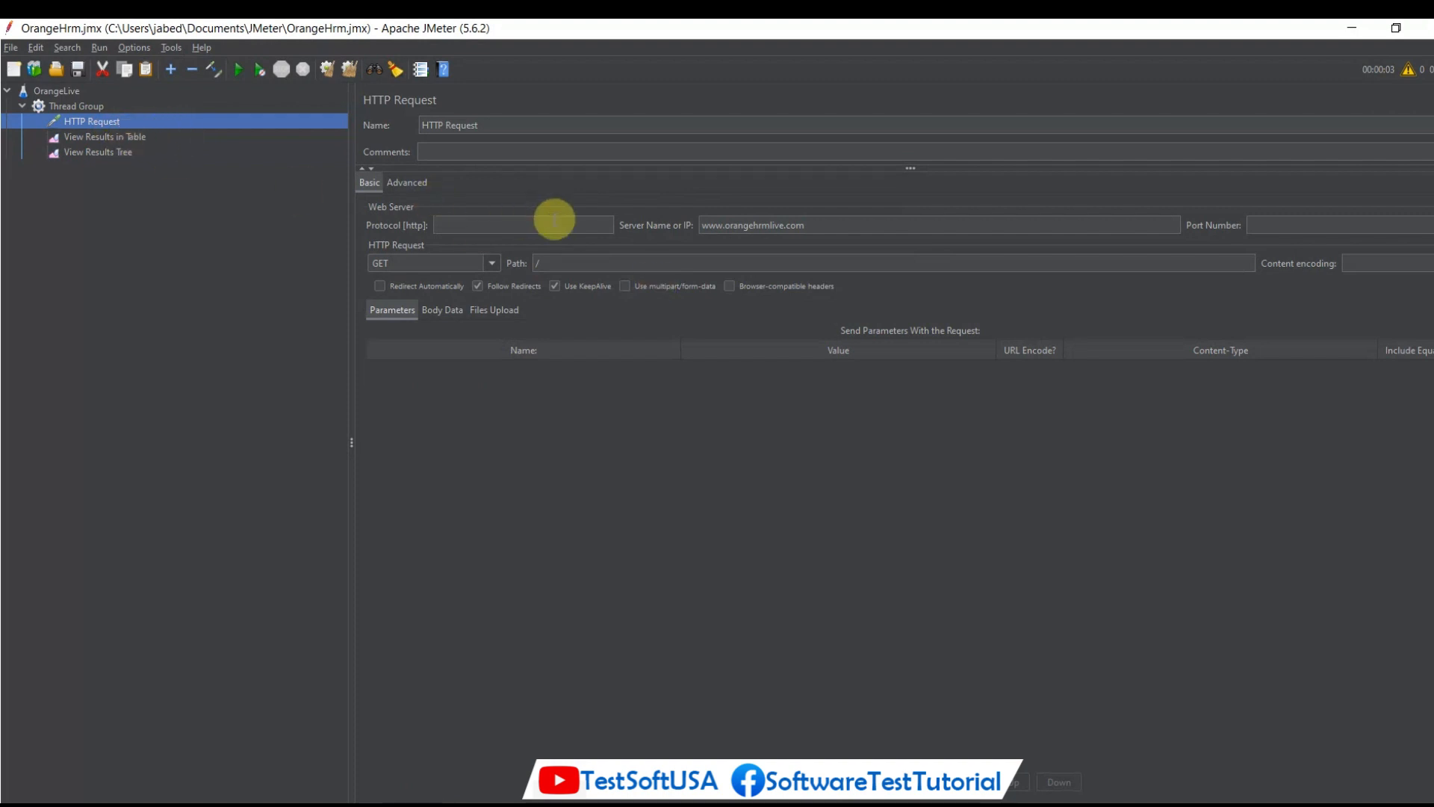
# Set the Thread Group's loop count to 3.
pyautogui.doubleClick(81, 108)
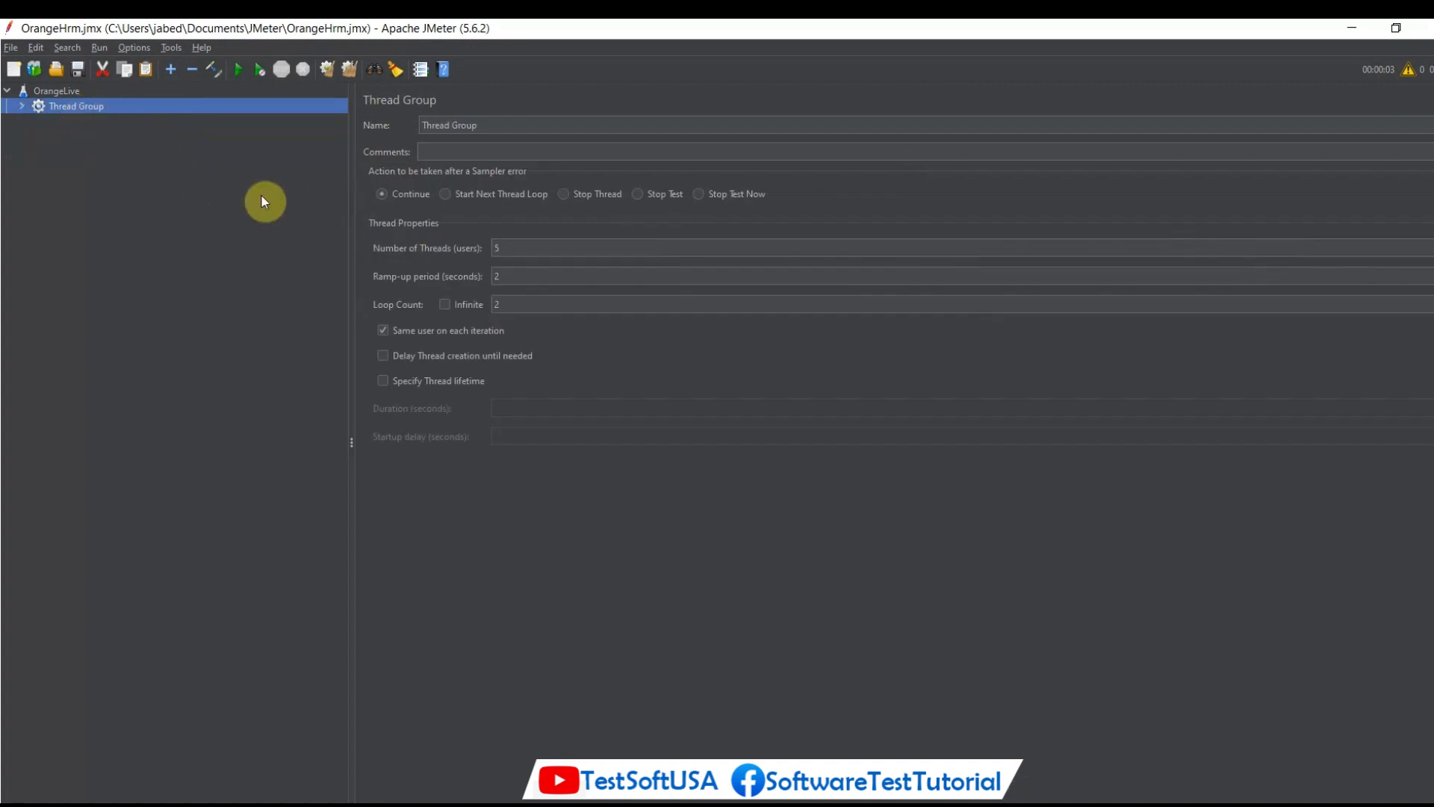
pyautogui.click(514, 304)
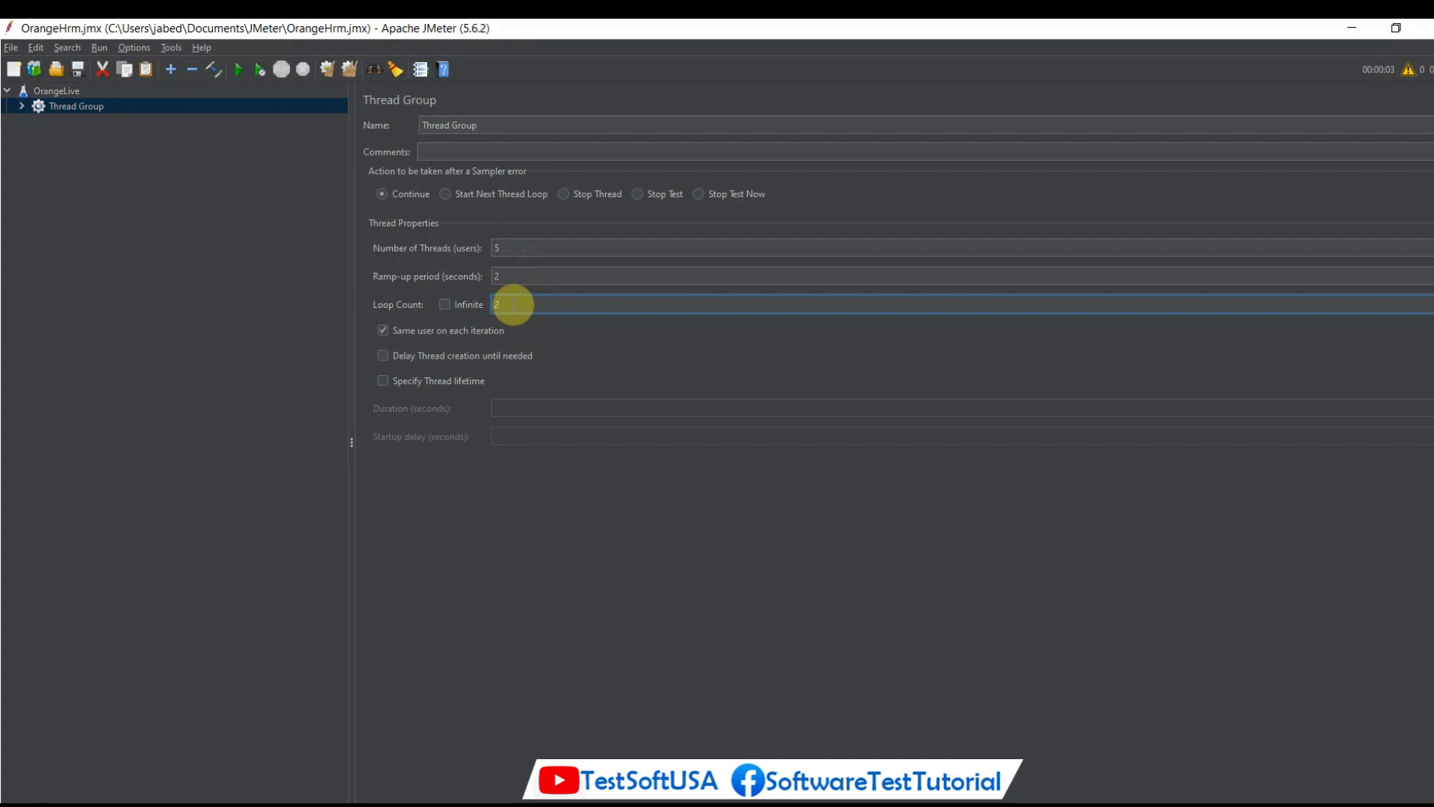
pyautogui.write('3')
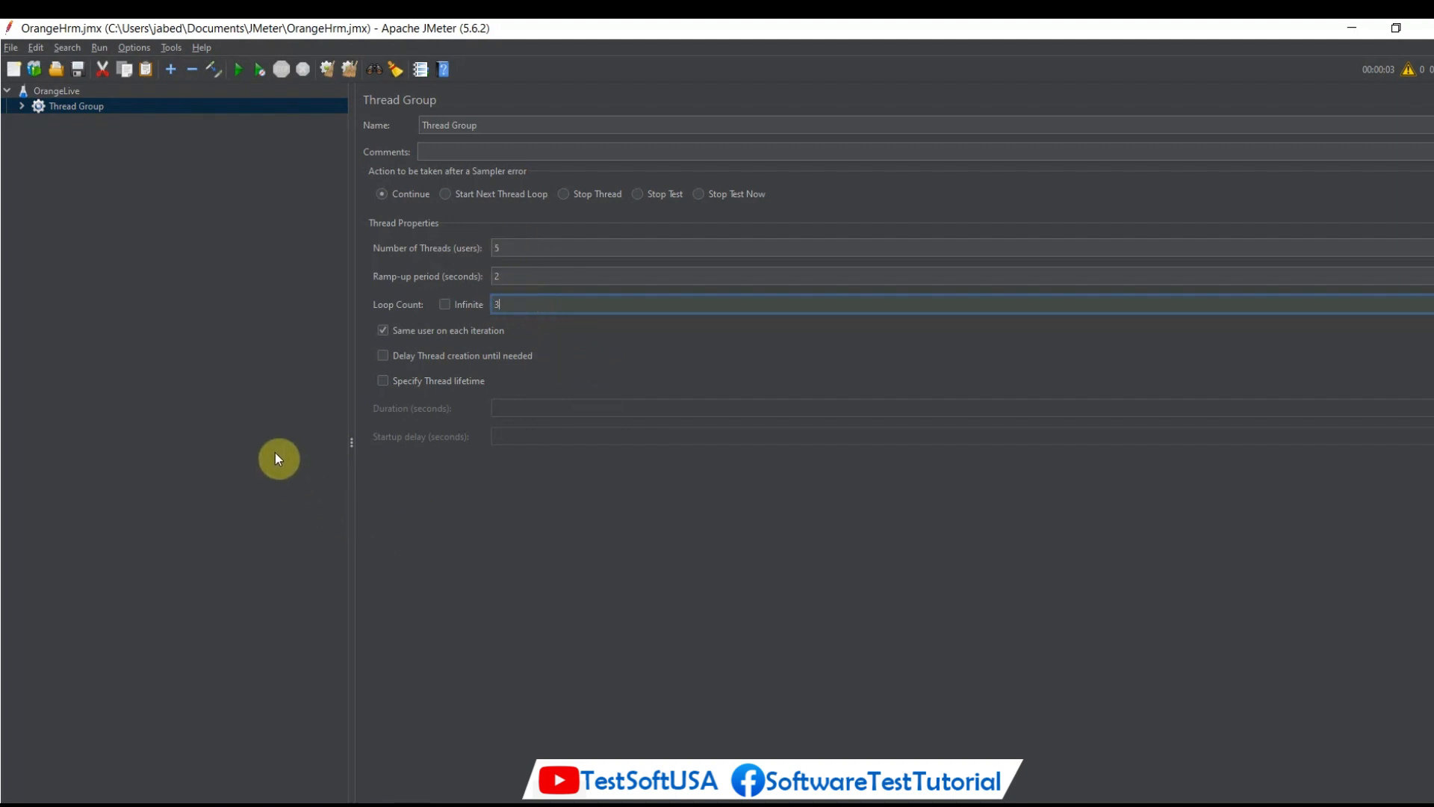
# Expand the Thread Group, rerun the load test and show its samples in View Results in Table.
pyautogui.click(22, 107)
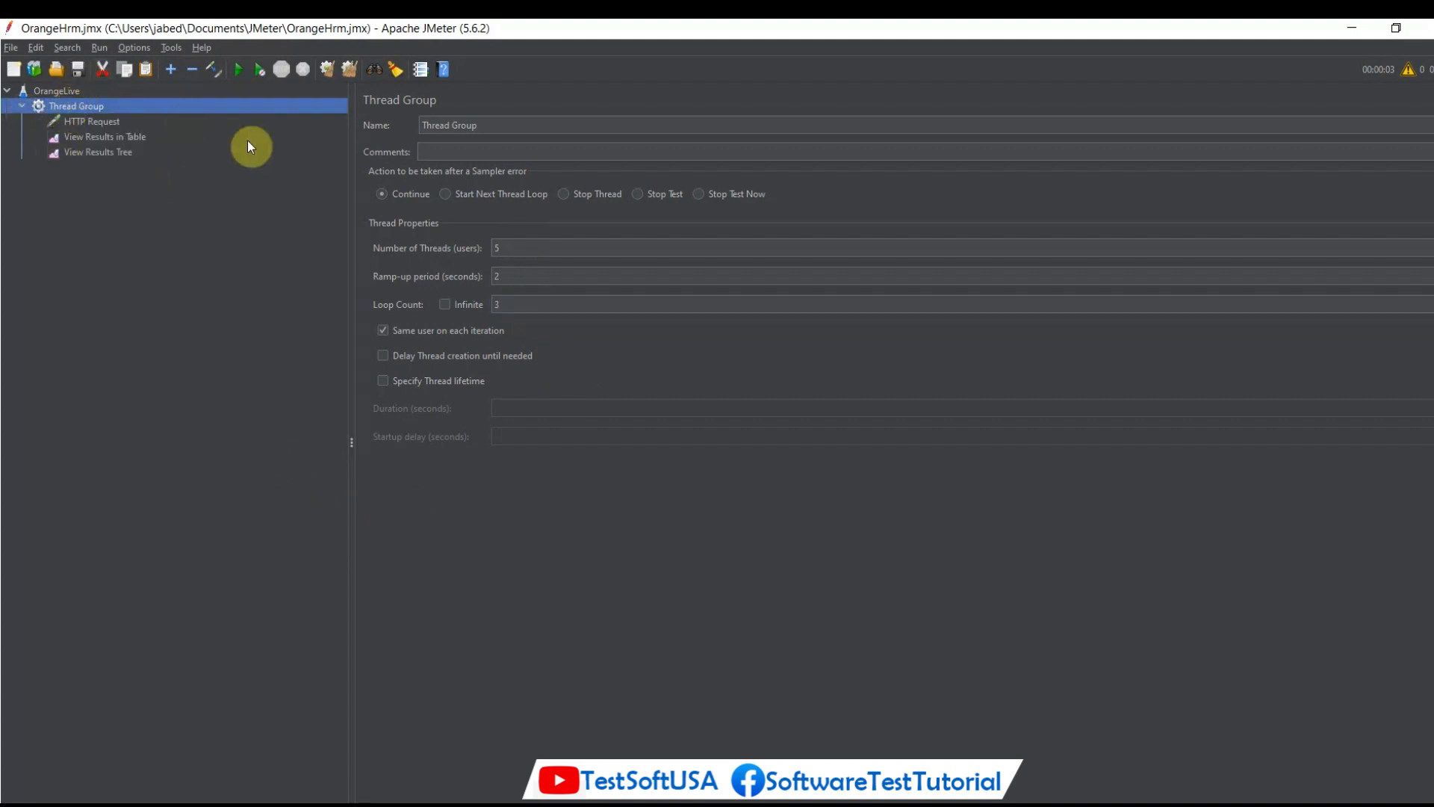
pyautogui.click(239, 72)
pyautogui.click(112, 139)
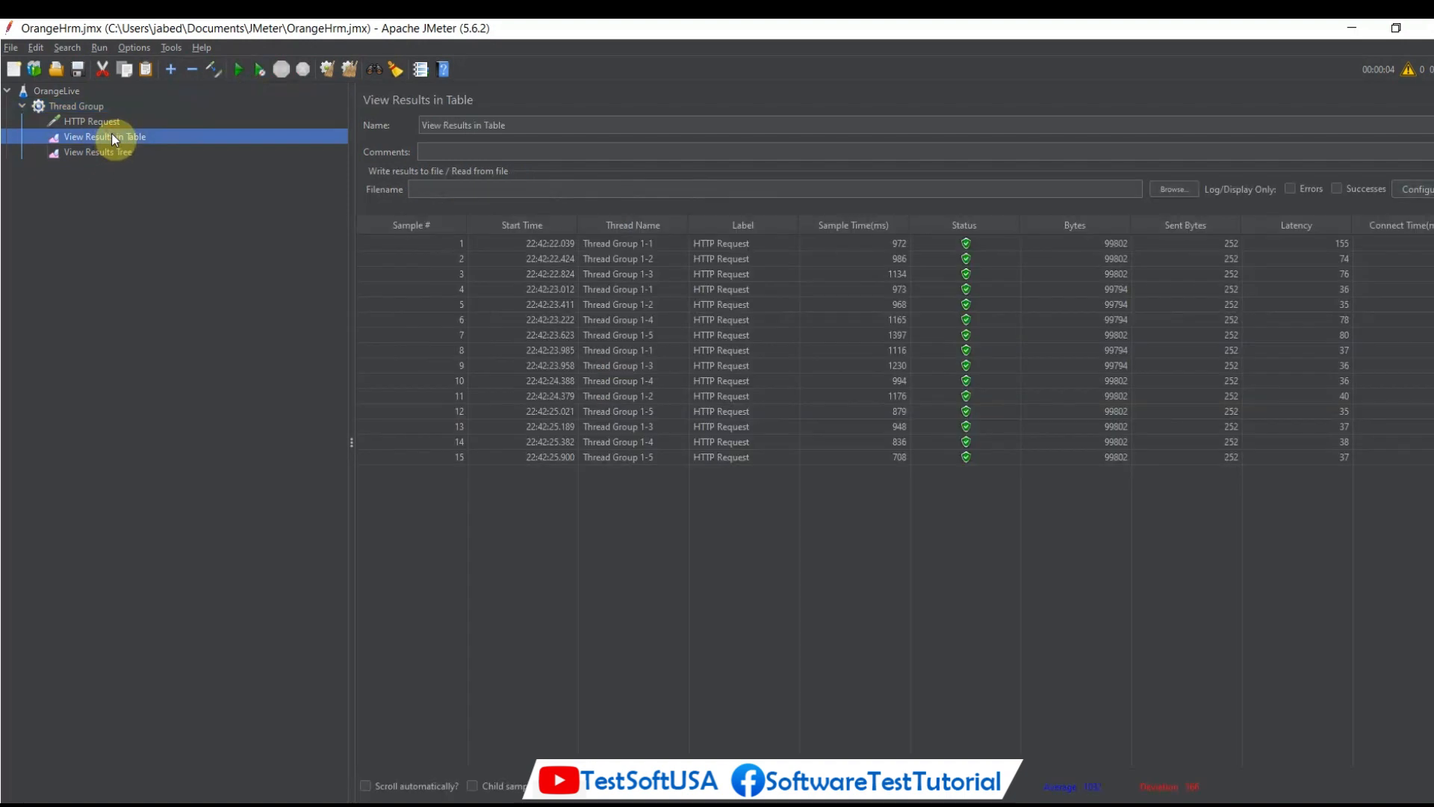